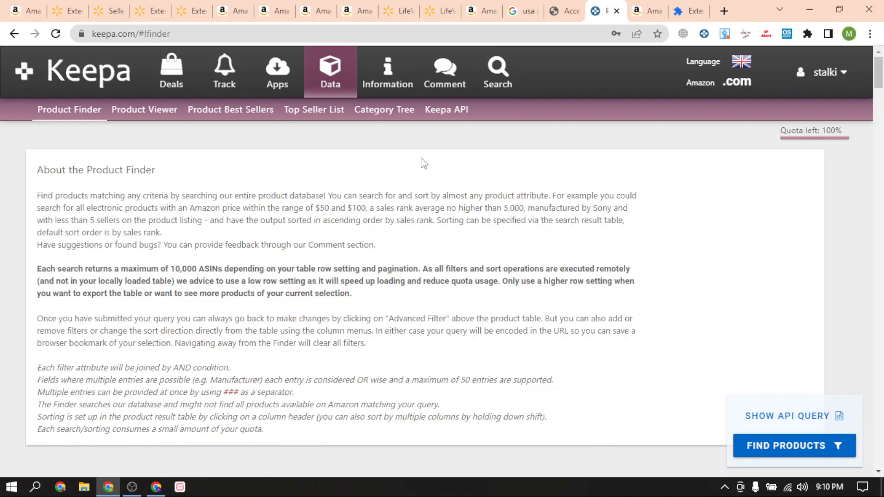
# Read the Product Finder introduction and look over the Sales Rank & Price Types filters.
pyautogui.scroll(-2, 686, 92)
pyautogui.scroll(2, 327, 117)
pyautogui.scroll(-3, 546, 134)
pyautogui.scroll(3, 506, 139)
pyautogui.scroll(-6, 608, 152)
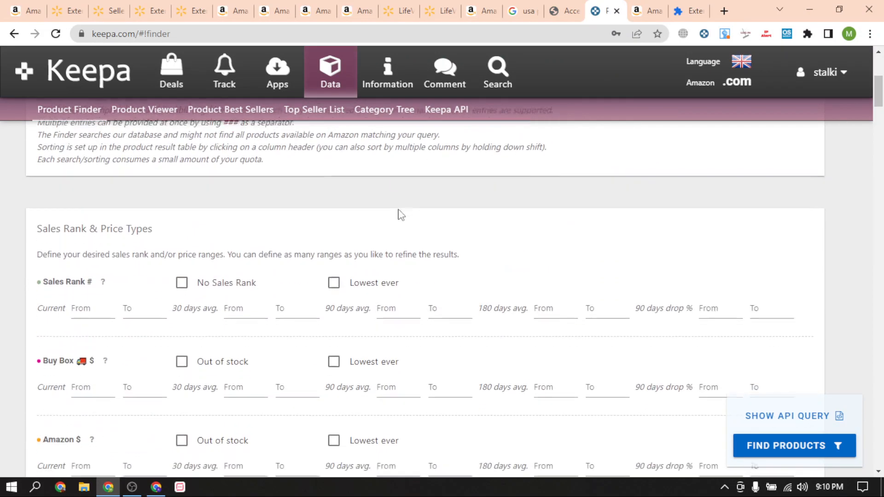
pyautogui.scroll(3, 532, 220)
pyautogui.scroll(3, 389, 188)
pyautogui.scroll(-4, 460, 191)
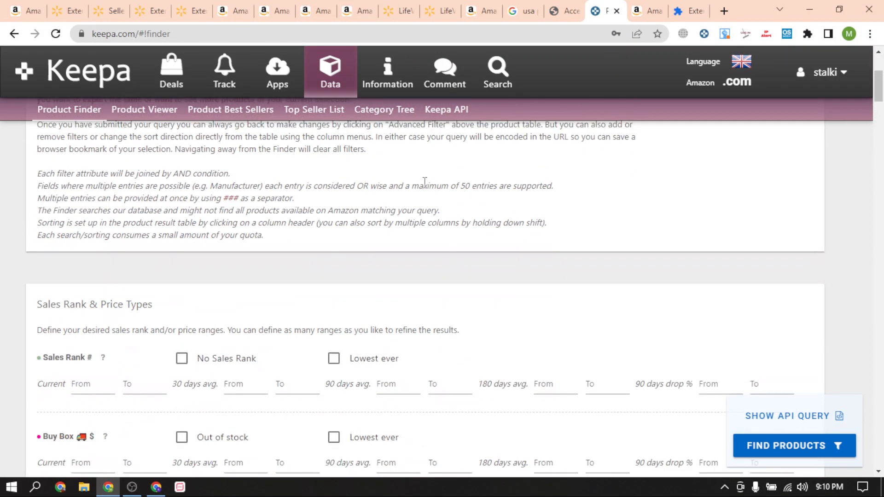
pyautogui.scroll(-4, 383, 281)
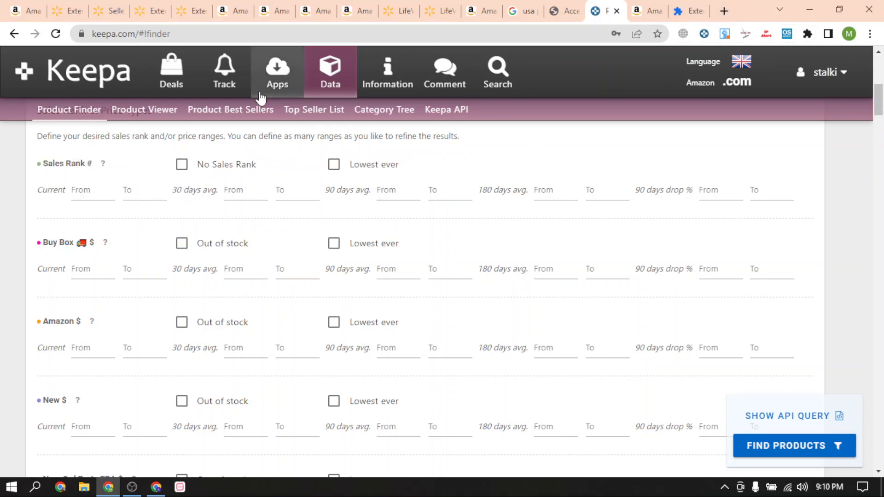
# Open a new browser tab and write "OA x FBA" in the address bar without running the search.
pyautogui.click(724, 11)
pyautogui.write('o')
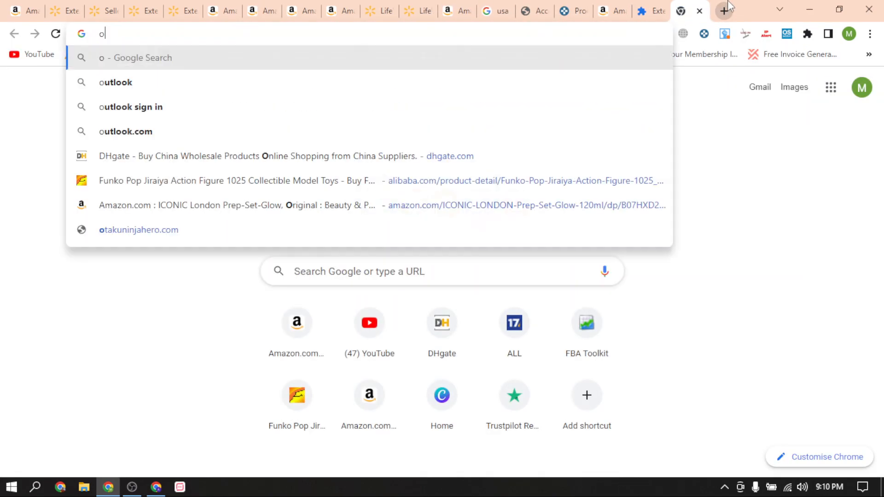
pyautogui.write('a x')
pyautogui.press('BackSpace')
pyautogui.press('BackSpace')
pyautogui.press('BackSpace')
pyautogui.press('BackSpace')
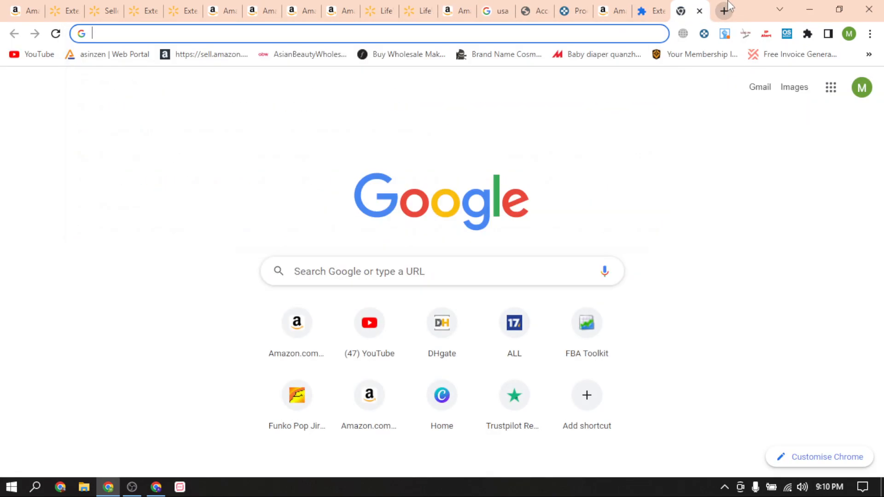
pyautogui.write('OA x ')
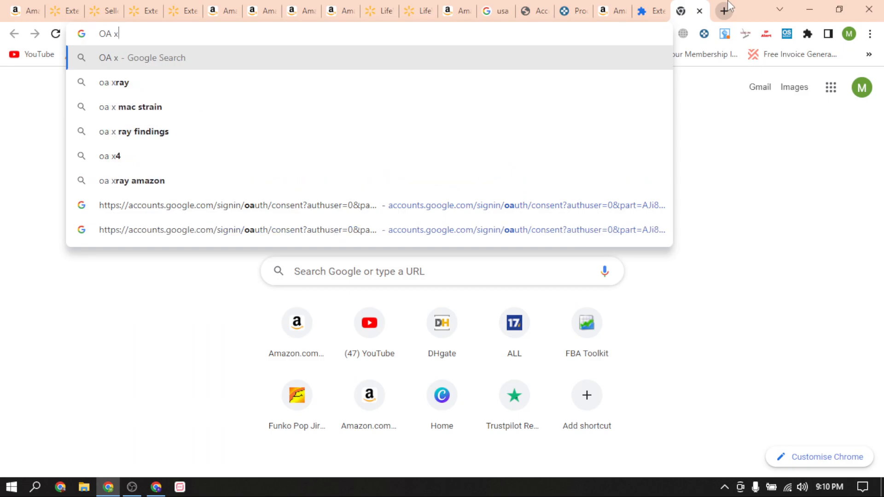
pyautogui.write('FBA')
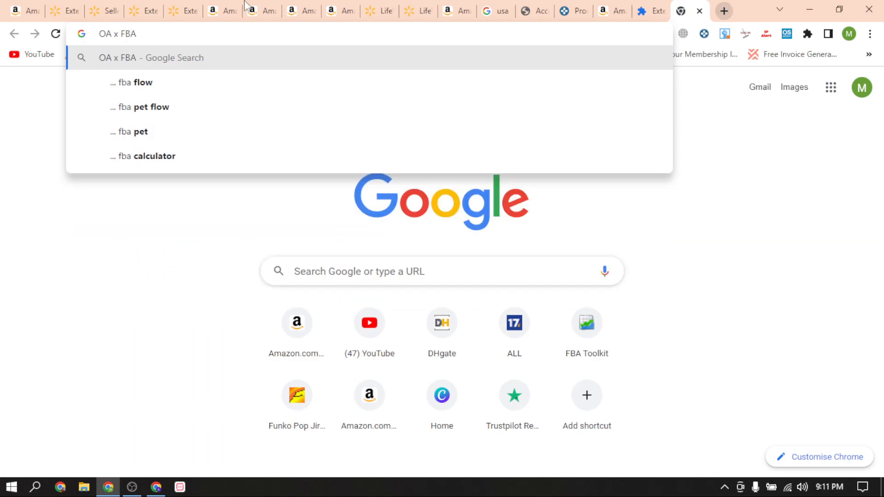
pyautogui.moveTo(97, 34); pyautogui.dragTo(171, 37)
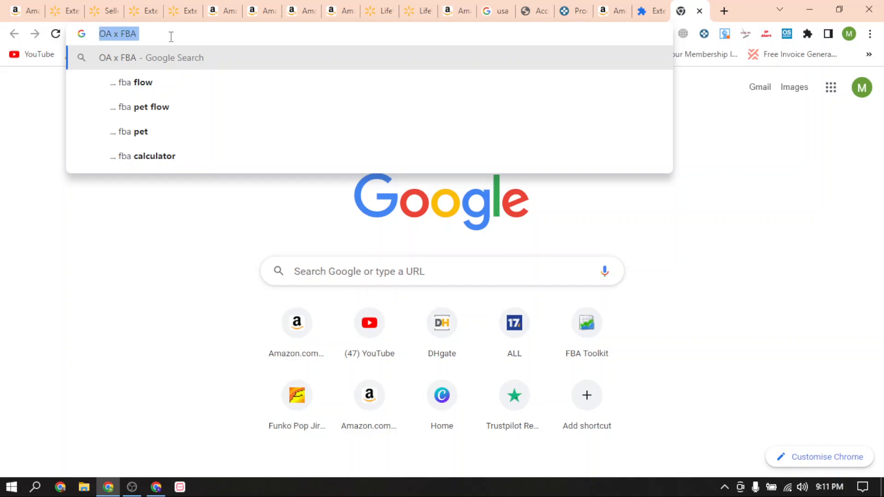
pyautogui.click(266, 35)
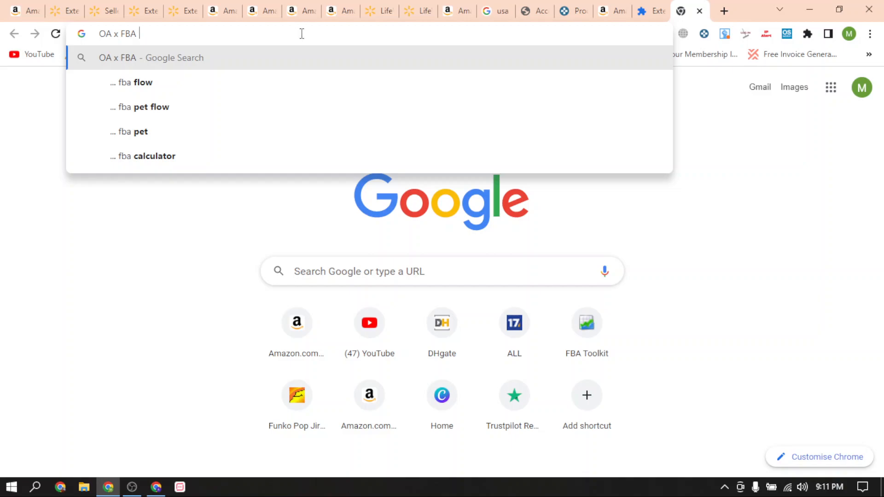
# Return to the Keepa Product Finder and set the upper limit of the current Sales Rank to 50000.
pyautogui.moveTo(653, 5)
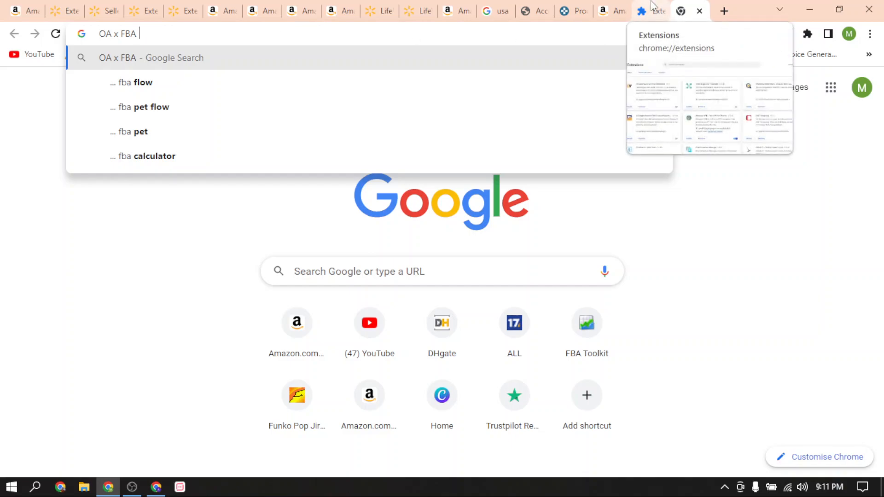
pyautogui.moveTo(612, 4)
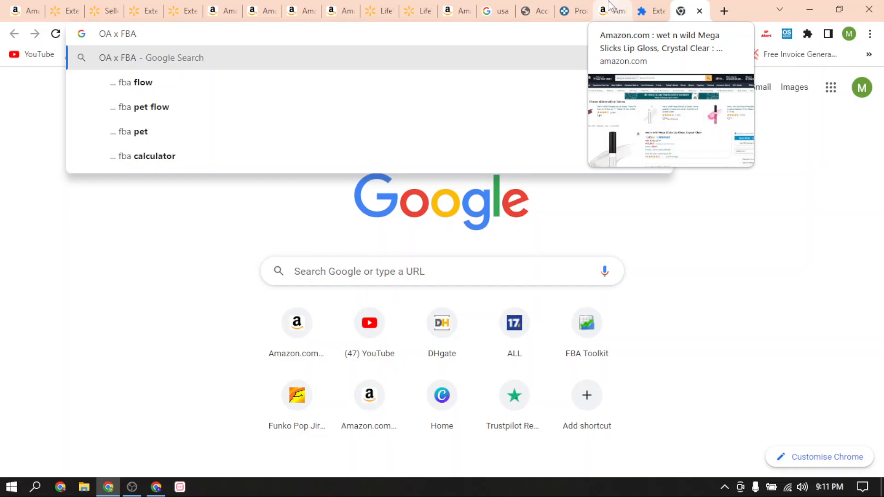
pyautogui.click(575, 10)
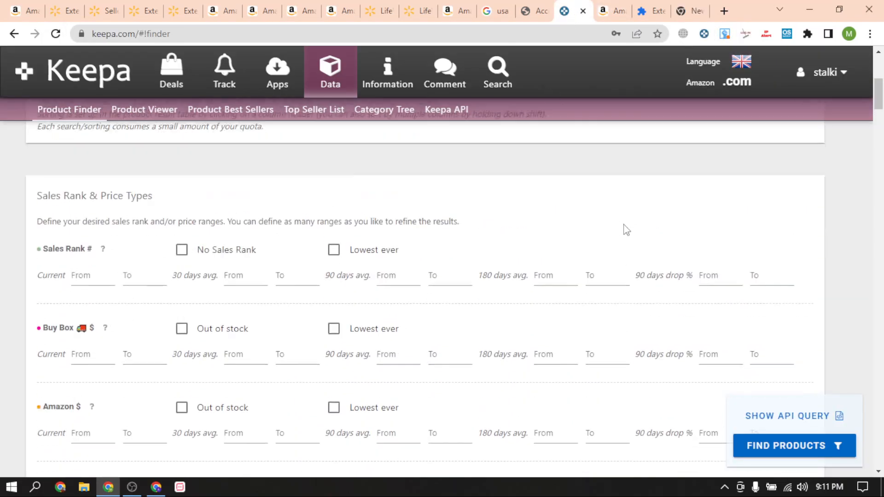
pyautogui.scroll(-7, 618, 224)
pyautogui.scroll(-2, 208, 217)
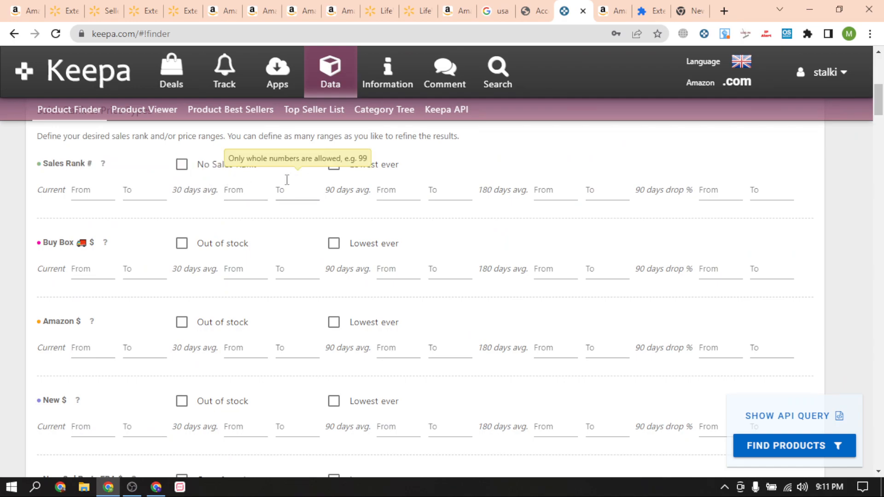
pyautogui.click(145, 198)
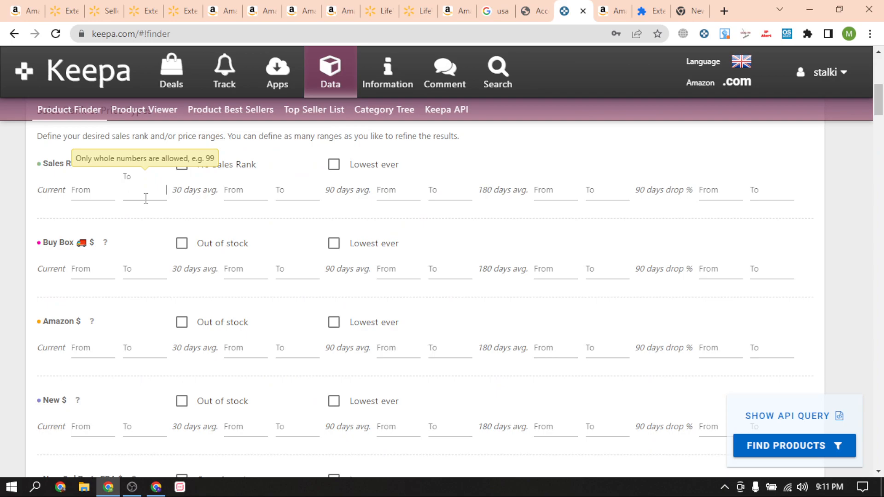
pyautogui.write('50000')
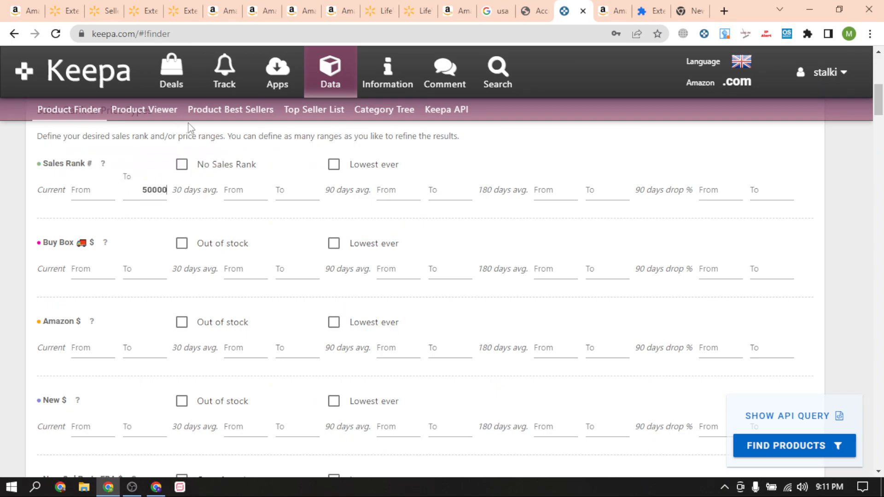
# Examine the Sales Rank, Buy Box, Amazon and New price filter rows and the number of matching products.
pyautogui.scroll(-2, 247, 220)
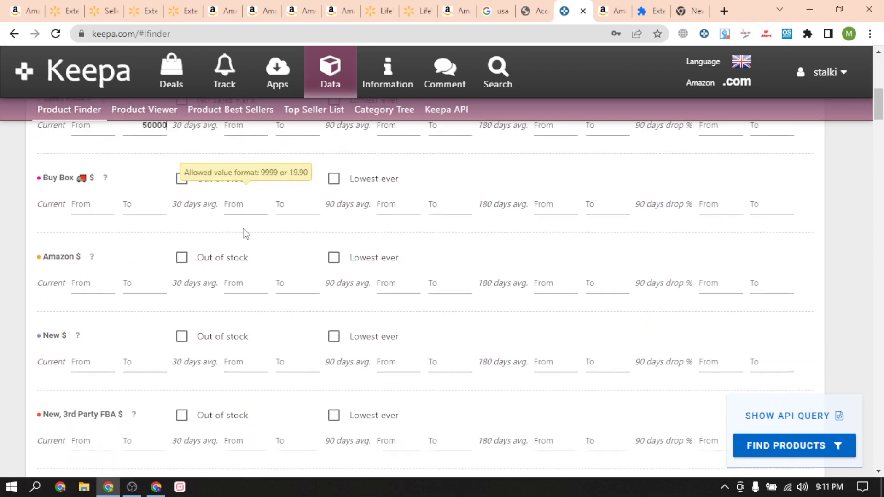
pyautogui.scroll(3, 245, 229)
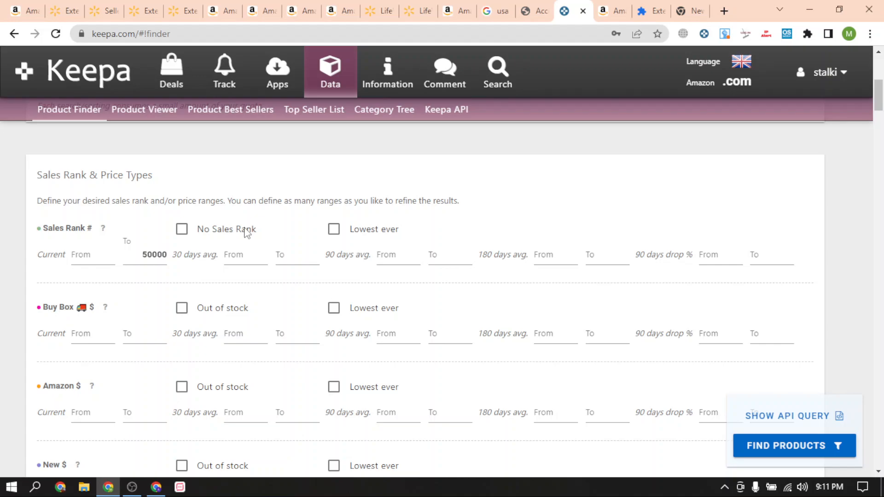
pyautogui.scroll(-3, 246, 233)
pyautogui.scroll(1, 252, 212)
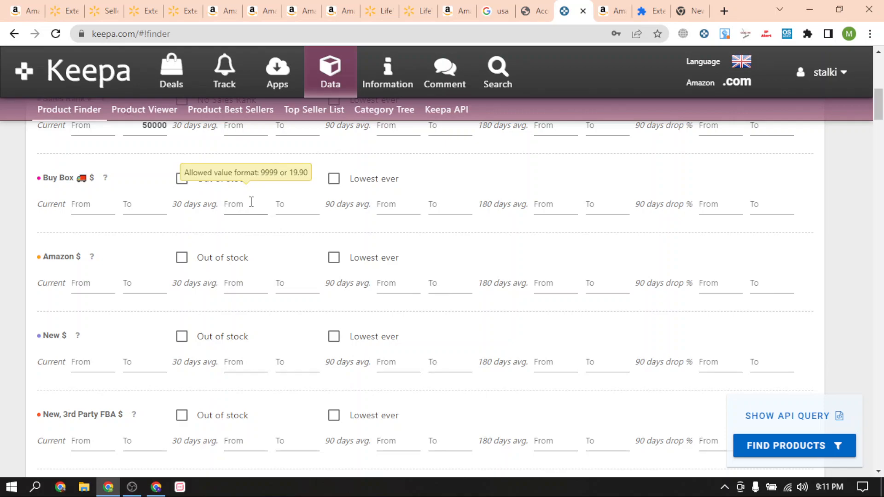
pyautogui.scroll(1, 248, 203)
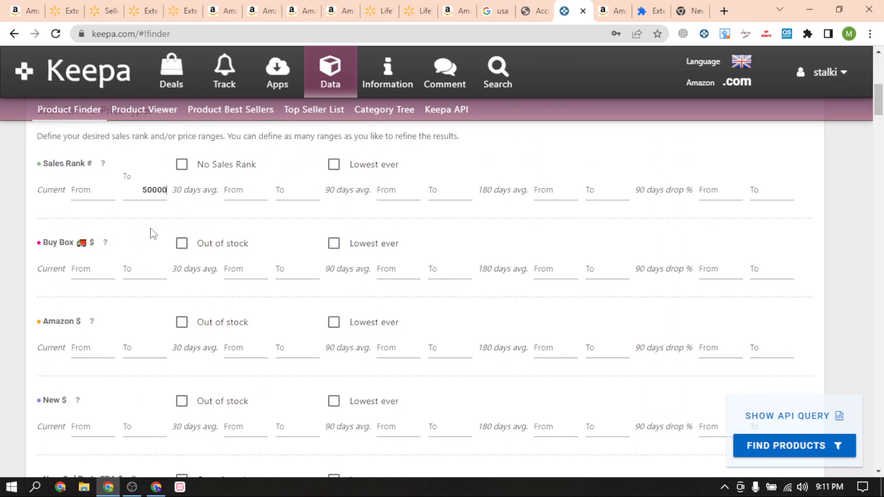
pyautogui.scroll(-1, 155, 246)
pyautogui.scroll(-1, 156, 247)
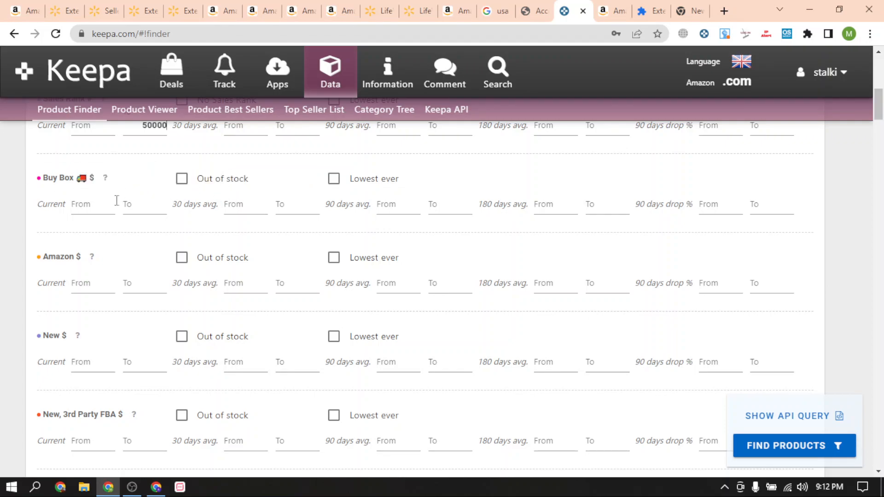
pyautogui.scroll(3, 193, 208)
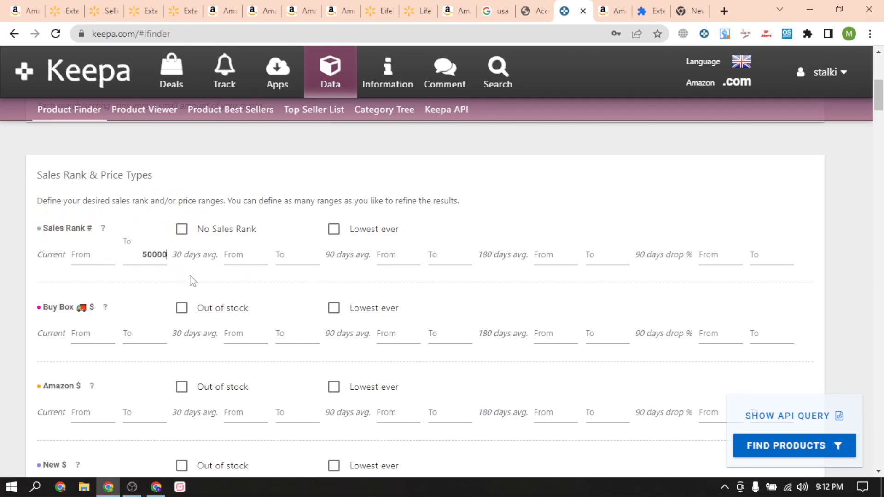
pyautogui.scroll(-5, 203, 274)
pyautogui.scroll(4, 143, 256)
pyautogui.scroll(-1, 143, 256)
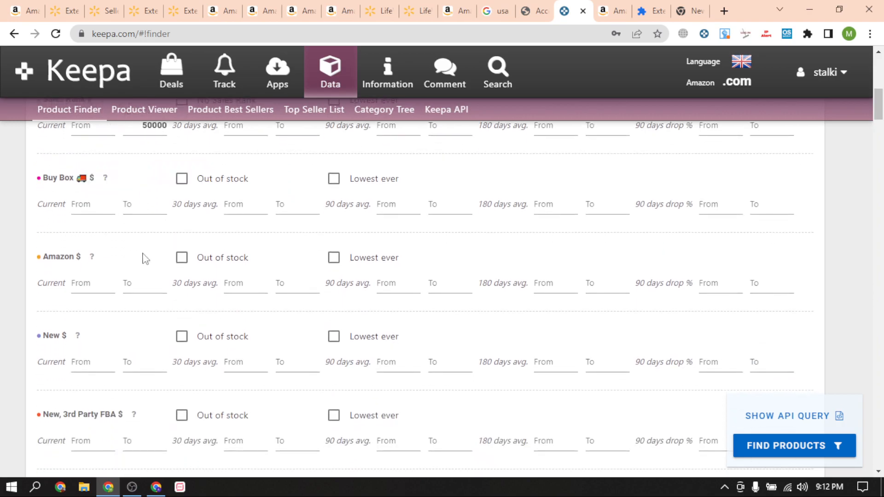
pyautogui.scroll(1, 147, 233)
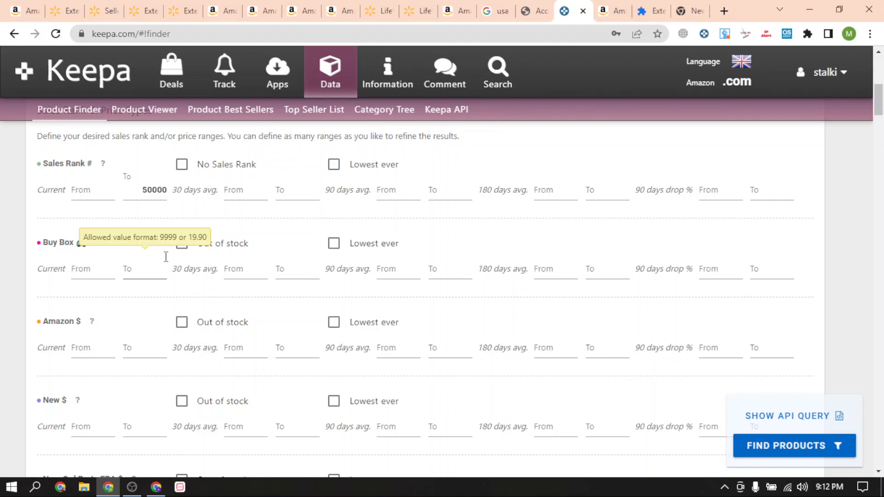
pyautogui.scroll(-3, 166, 257)
pyautogui.scroll(4, 157, 258)
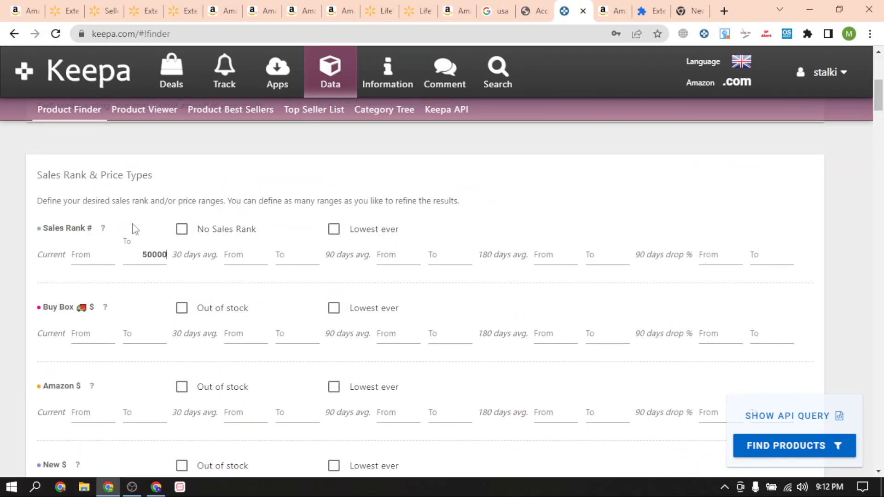
pyautogui.scroll(-2, 576, 396)
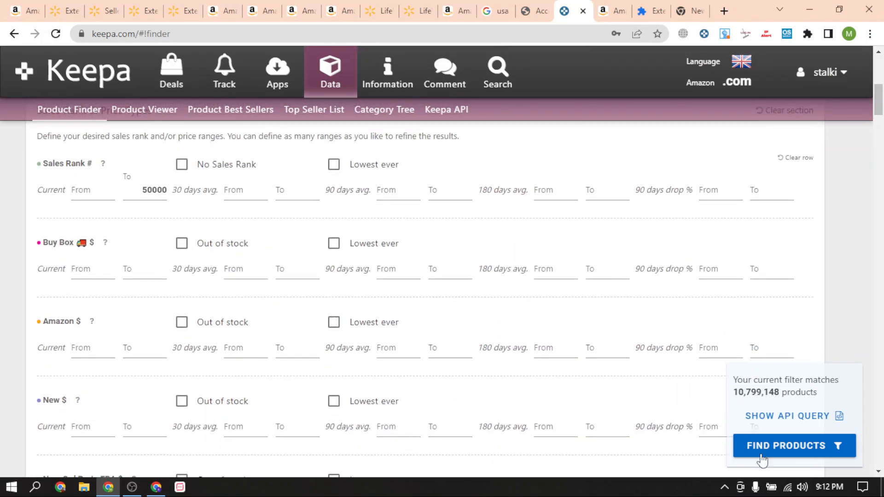
pyautogui.scroll(4, 581, 357)
pyautogui.scroll(-4, 150, 312)
# Switch to the open Amazon pages and inspect the LifeVac Travel Kit and wet n wild Mega Slicks Lip Gloss listings.
pyautogui.click(335, 11)
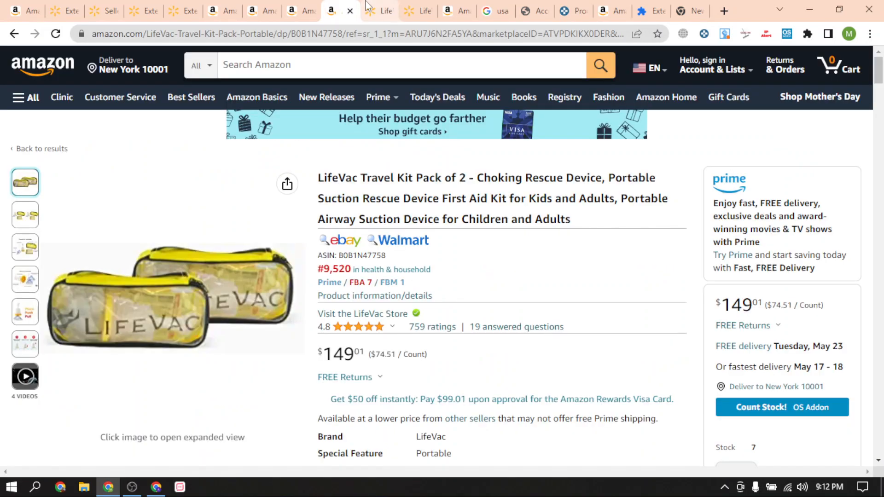
pyautogui.scroll(-5, 780, 371)
pyautogui.scroll(-5, 779, 372)
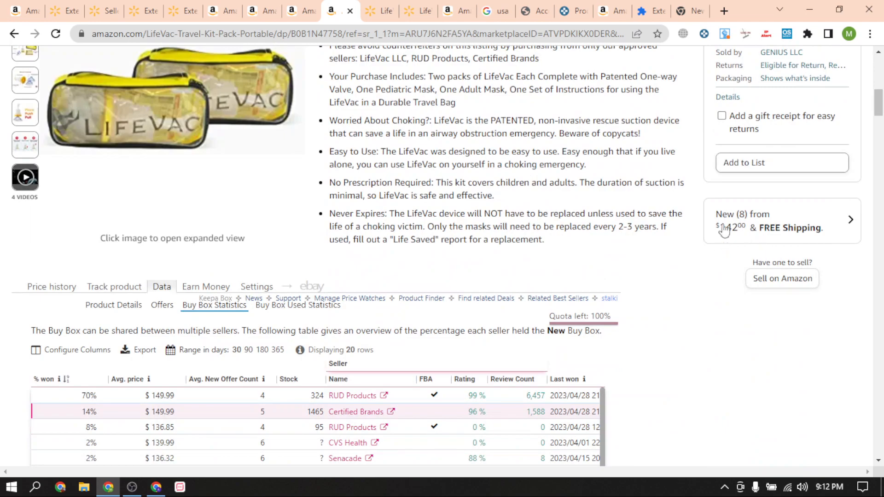
pyautogui.click(458, 10)
pyautogui.click(302, 10)
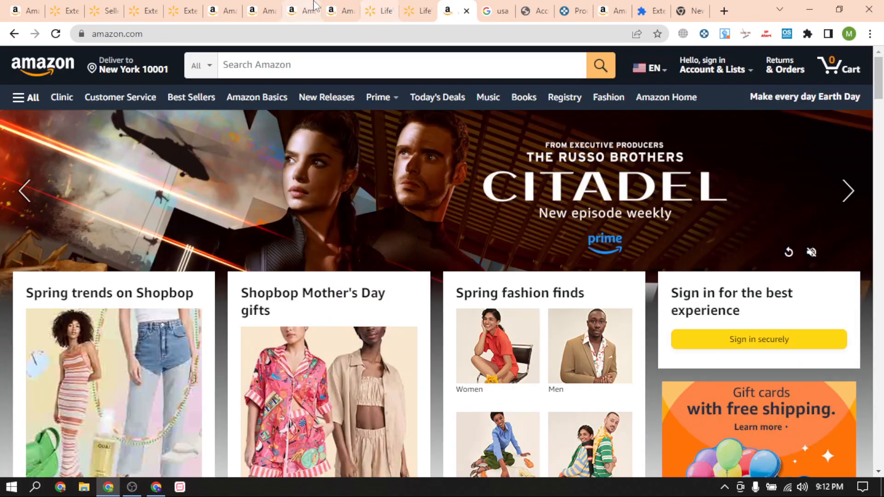
pyautogui.click(335, 7)
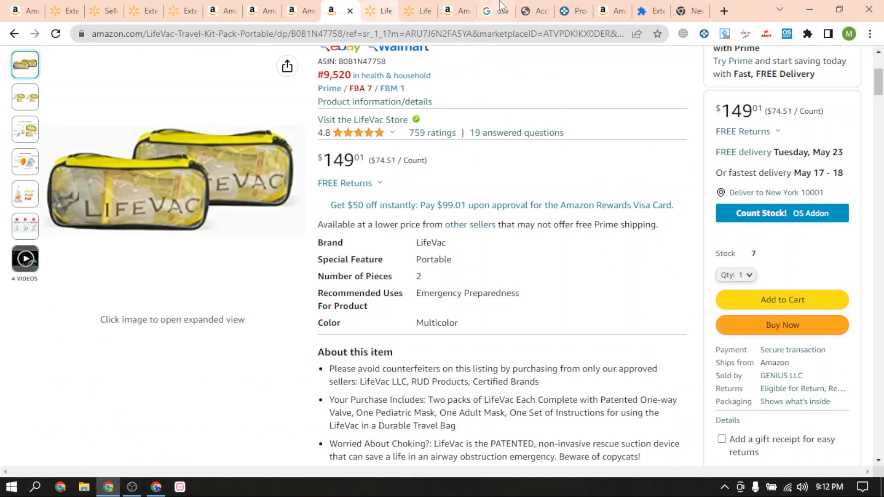
pyautogui.click(608, 11)
pyautogui.scroll(-3, 792, 230)
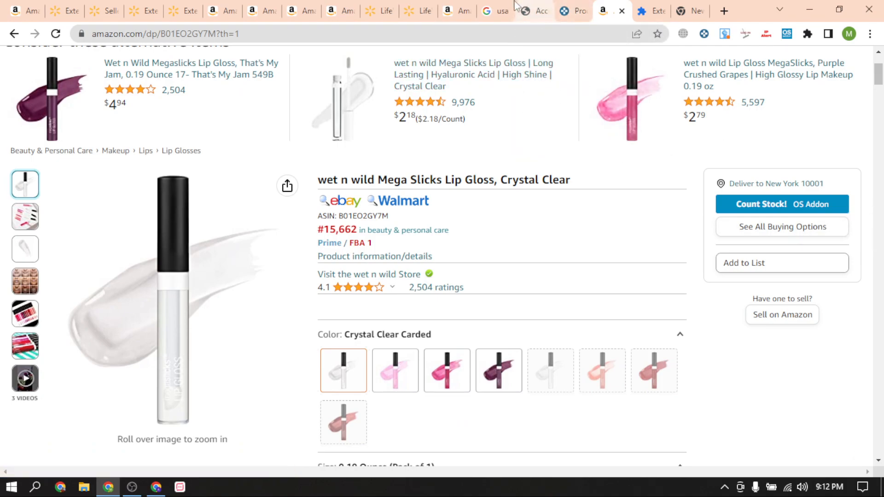
# Go back to the Keepa Product Finder and restrict the Amazon price filter to out-of-stock products.
pyautogui.click(571, 11)
pyautogui.scroll(-4, 450, 339)
pyautogui.scroll(5, 217, 300)
pyautogui.scroll(-3, 216, 299)
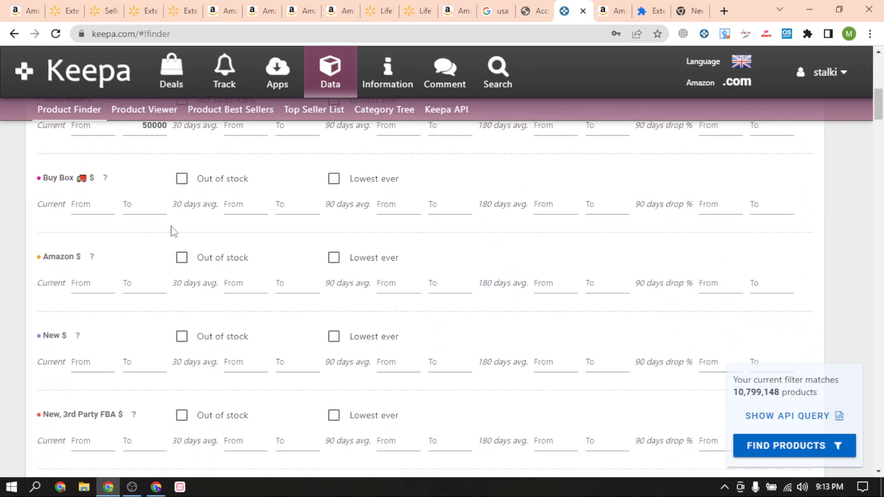
pyautogui.click(183, 258)
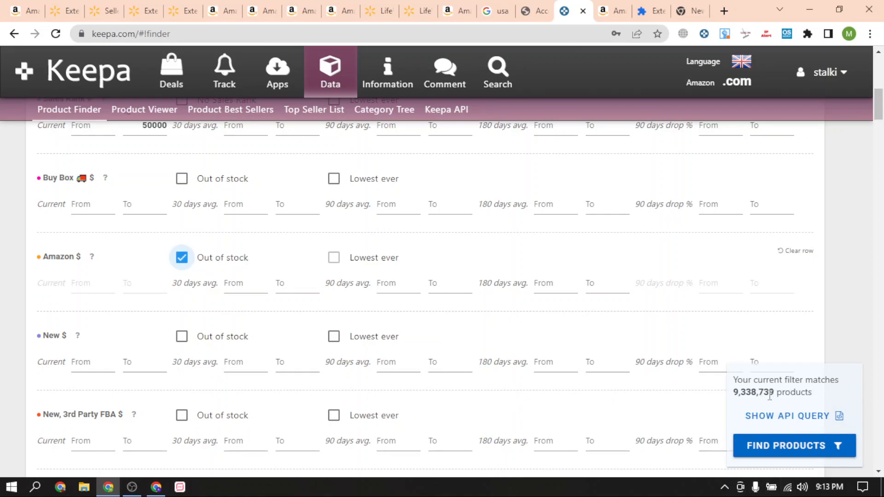
# Enable the out-of-stock condition for the New, 3rd Party FBM price filter.
pyautogui.scroll(-4, 128, 295)
pyautogui.scroll(-5, 124, 317)
pyautogui.scroll(4, 129, 323)
pyautogui.scroll(1, 125, 293)
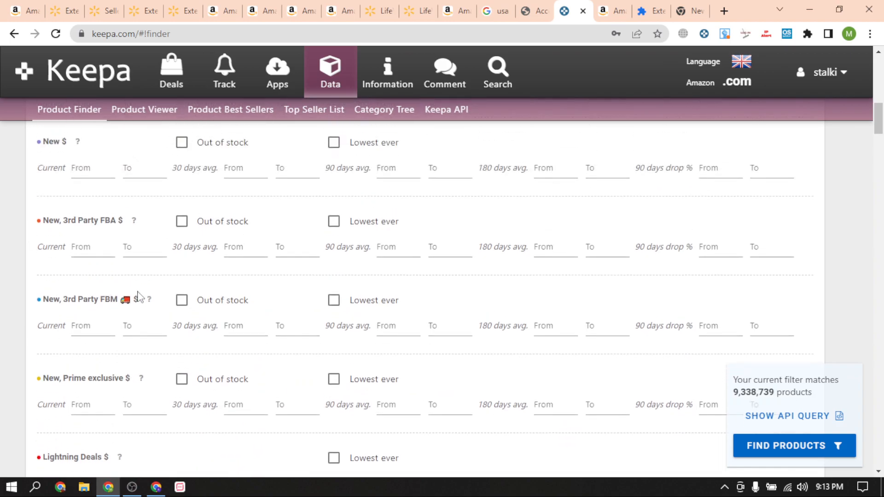
pyautogui.click(182, 301)
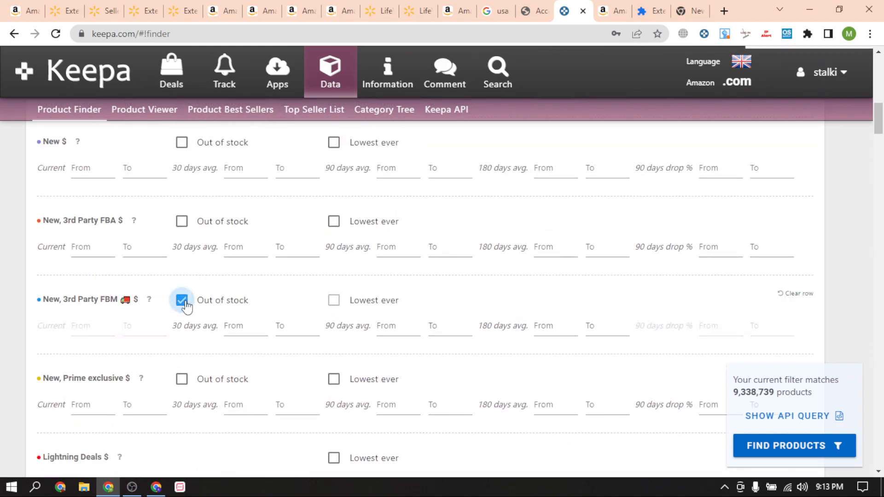
pyautogui.scroll(3, 167, 271)
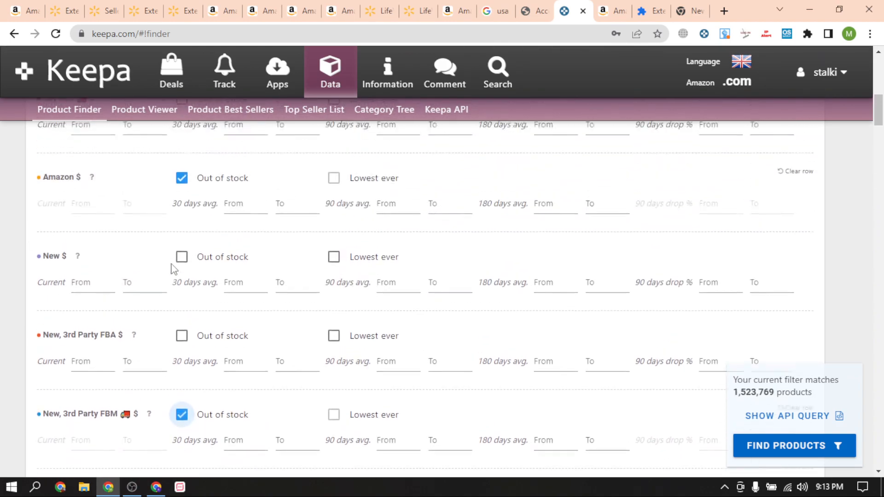
# Clear the out-of-stock condition for the New, 3rd Party FBM price filter.
pyautogui.scroll(-2, 107, 237)
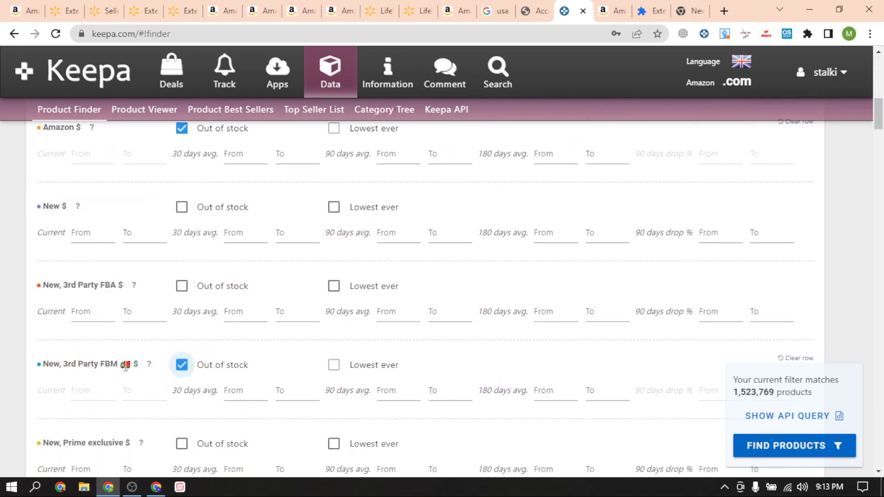
pyautogui.moveTo(107, 368); pyautogui.dragTo(6, 319)
pyautogui.click(72, 365)
pyautogui.scroll(-18, 193, 382)
pyautogui.scroll(-13, 195, 383)
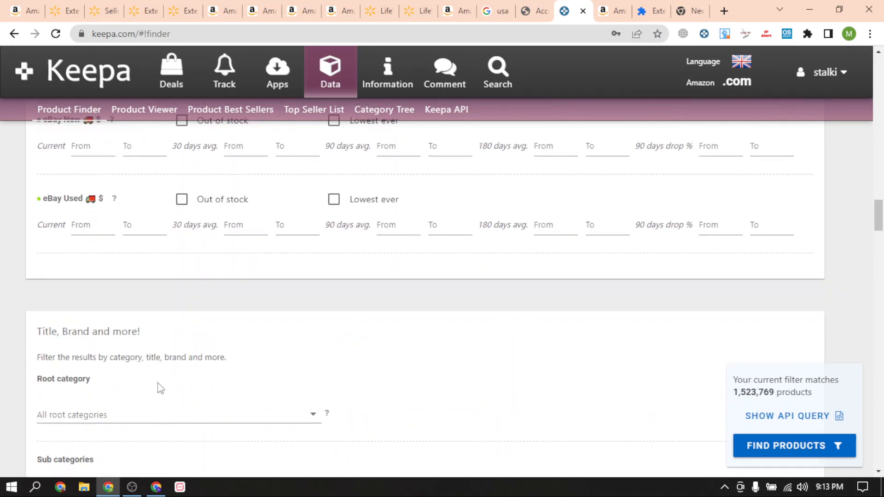
pyautogui.click(172, 416)
pyautogui.scroll(15, 117, 288)
pyautogui.scroll(10, 117, 288)
pyautogui.click(190, 236)
pyautogui.scroll(-15, 253, 350)
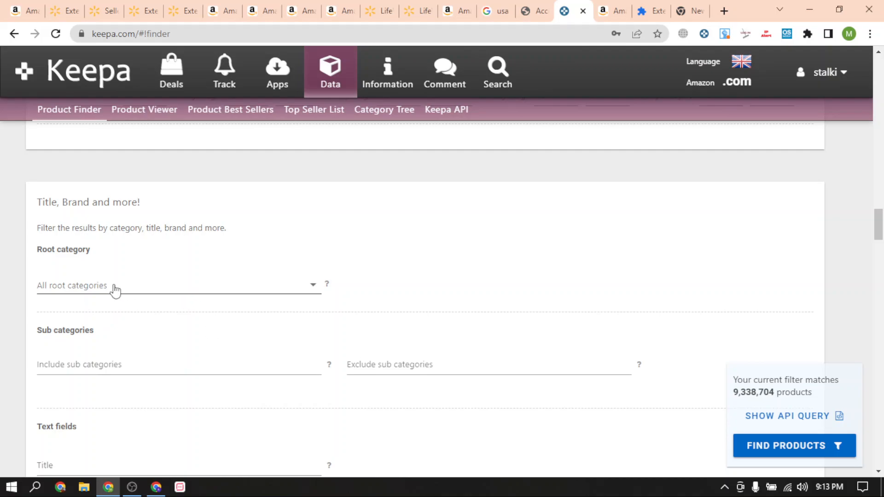
# Restrict the root category to Beauty & Personal Care.
pyautogui.click(115, 290)
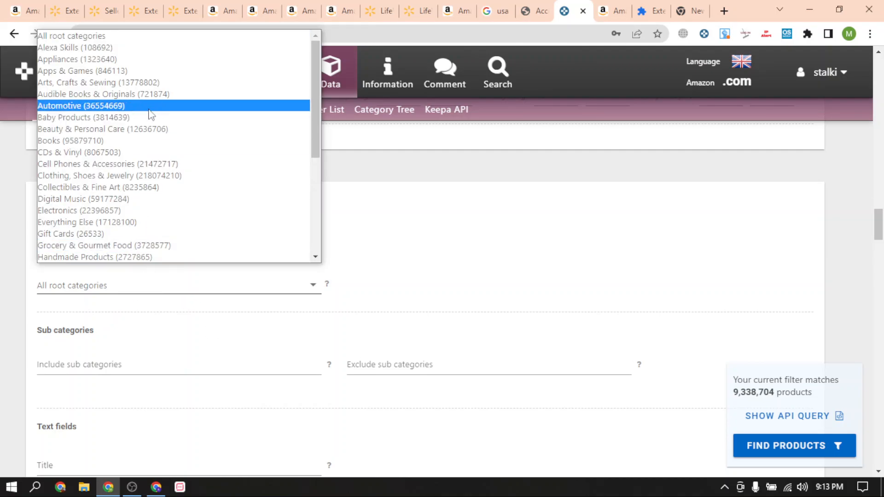
pyautogui.click(152, 129)
pyautogui.scroll(-9, 213, 397)
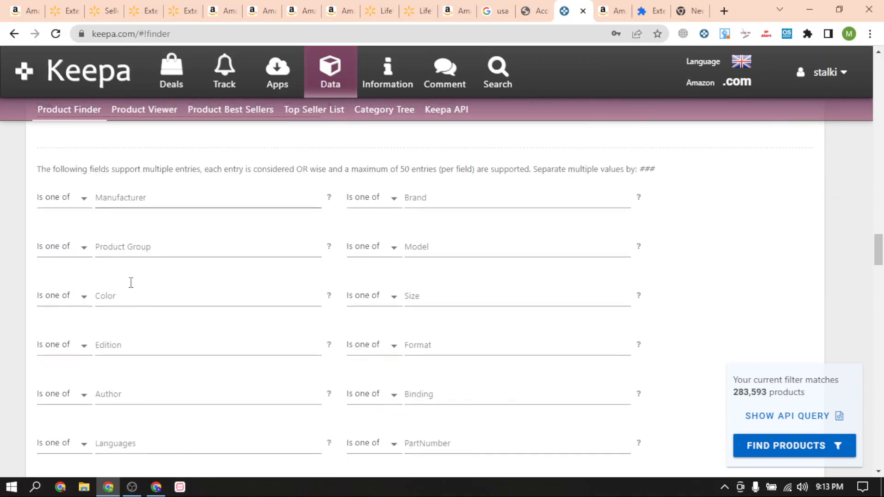
# Set the additional Buy Box switch "Buy Box: Is FBA" to Yes.
pyautogui.scroll(-15, 127, 282)
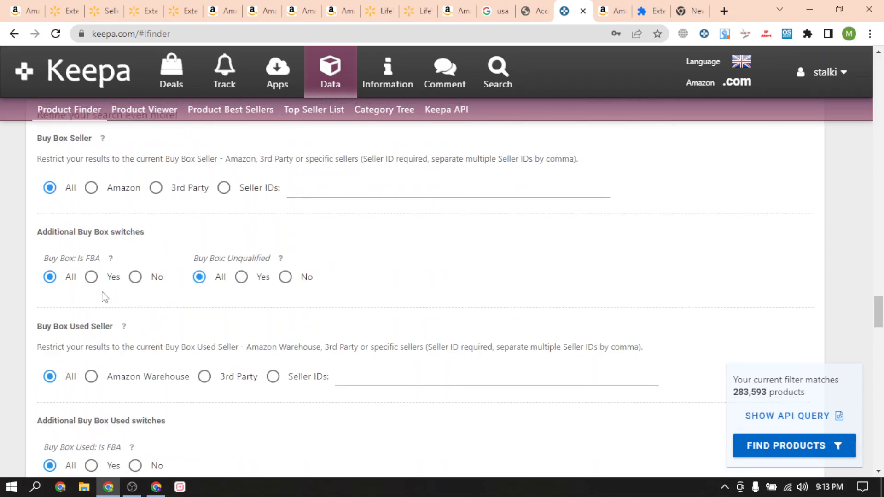
pyautogui.scroll(3, 105, 297)
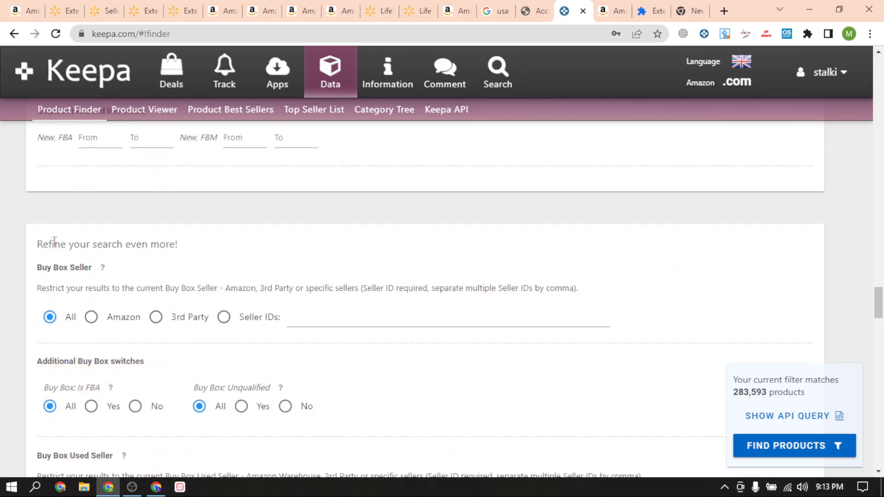
pyautogui.moveTo(43, 245); pyautogui.dragTo(175, 245)
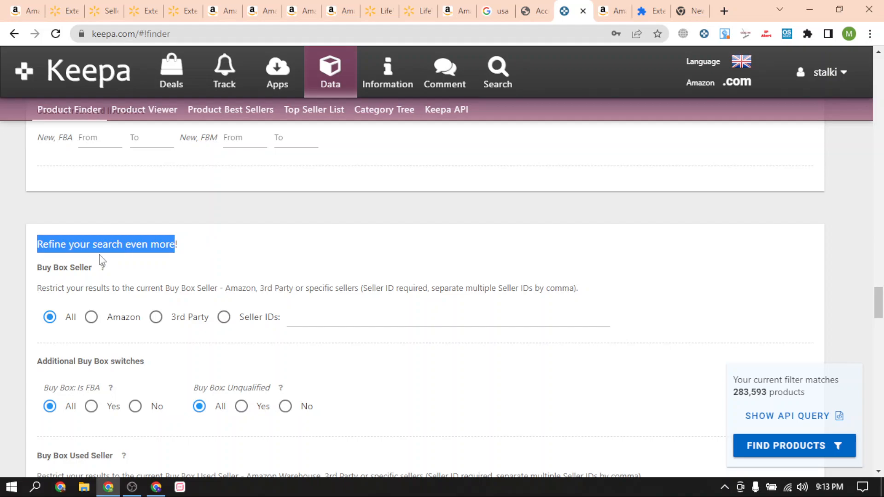
pyautogui.tripleClick(193, 267)
pyautogui.scroll(-4, 178, 282)
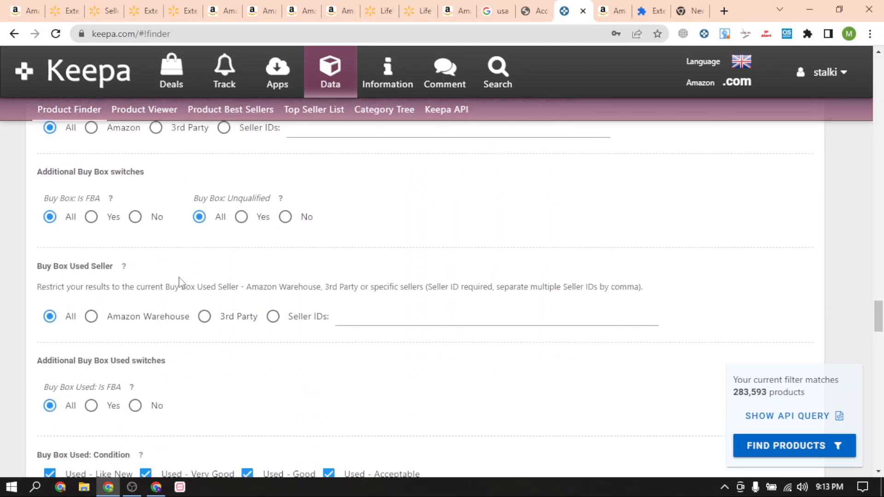
pyautogui.scroll(1, 182, 275)
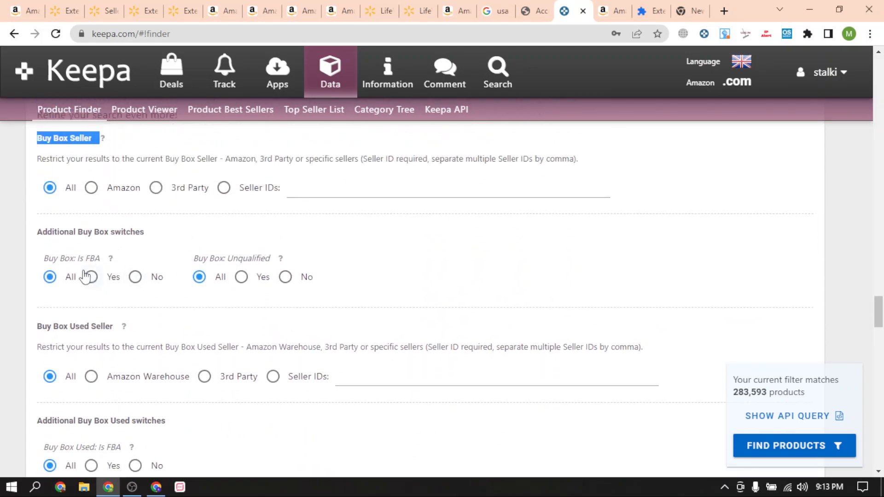
pyautogui.moveTo(44, 258); pyautogui.dragTo(114, 264)
pyautogui.click(128, 267)
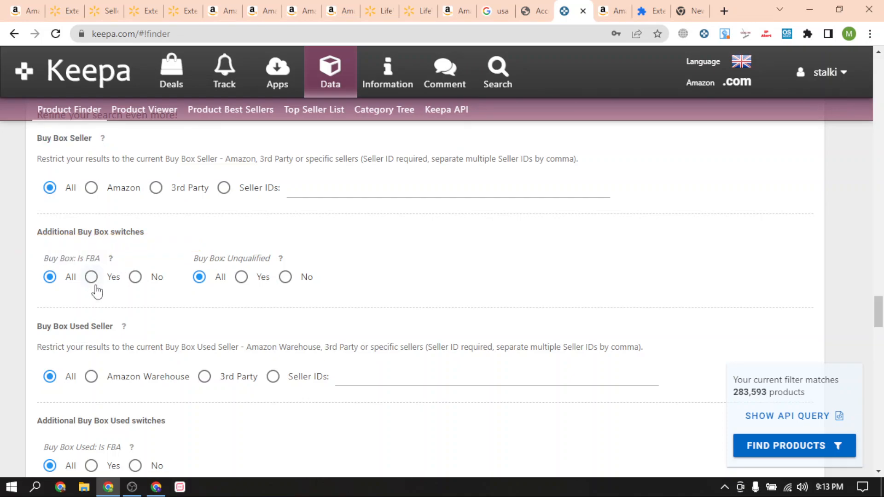
pyautogui.click(91, 277)
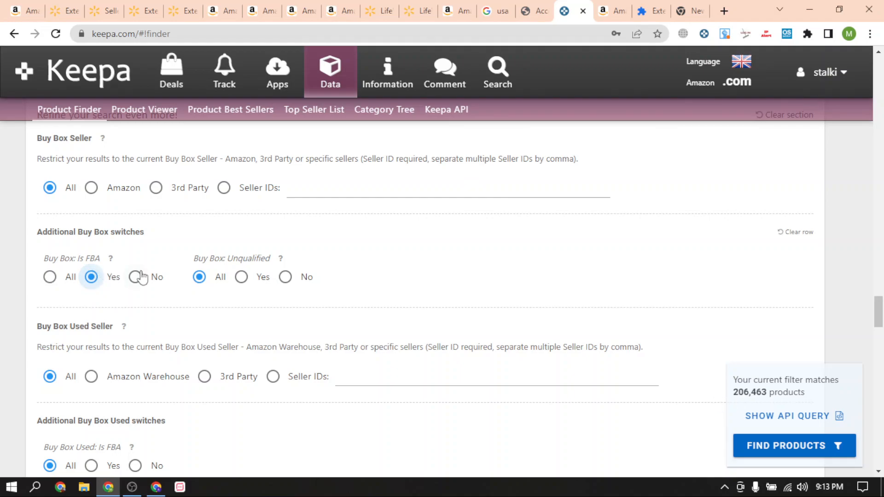
# Examine the matching product count and the Buy Box switches, and compare with the wet n wild lip gloss listing on Amazon.
pyautogui.scroll(-2, 138, 276)
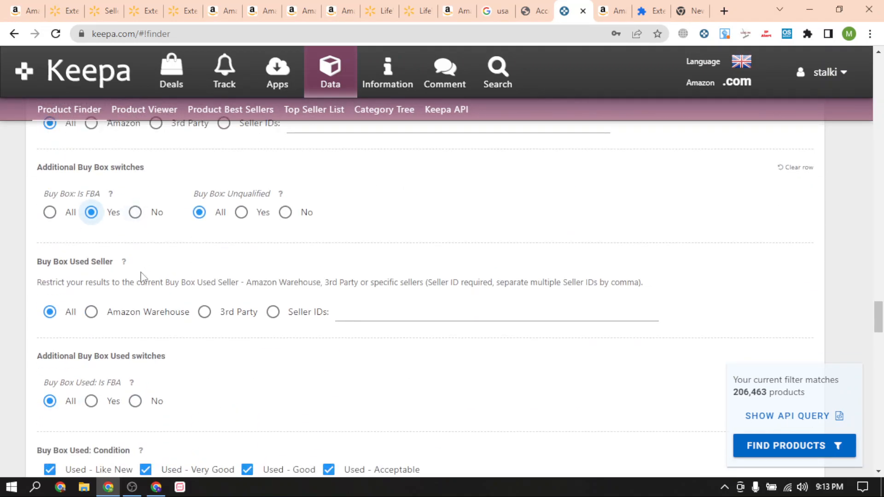
pyautogui.moveTo(733, 395); pyautogui.dragTo(774, 395)
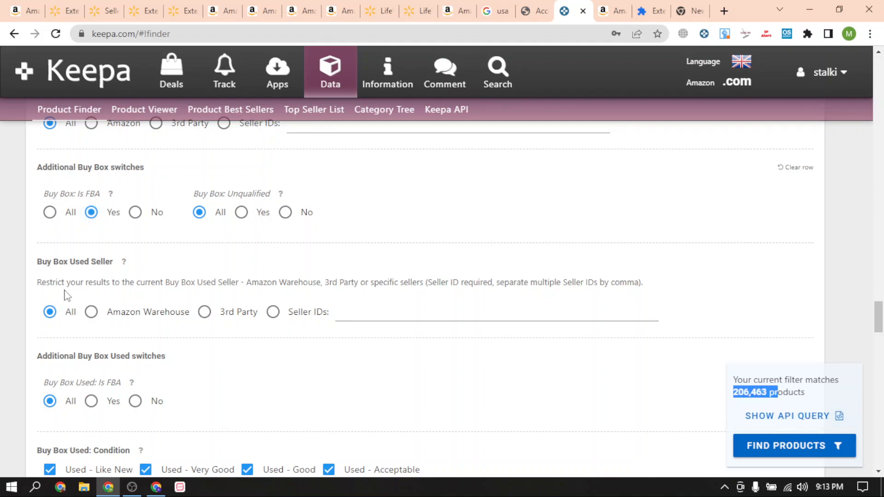
pyautogui.click(121, 238)
pyautogui.moveTo(51, 196); pyautogui.dragTo(104, 195)
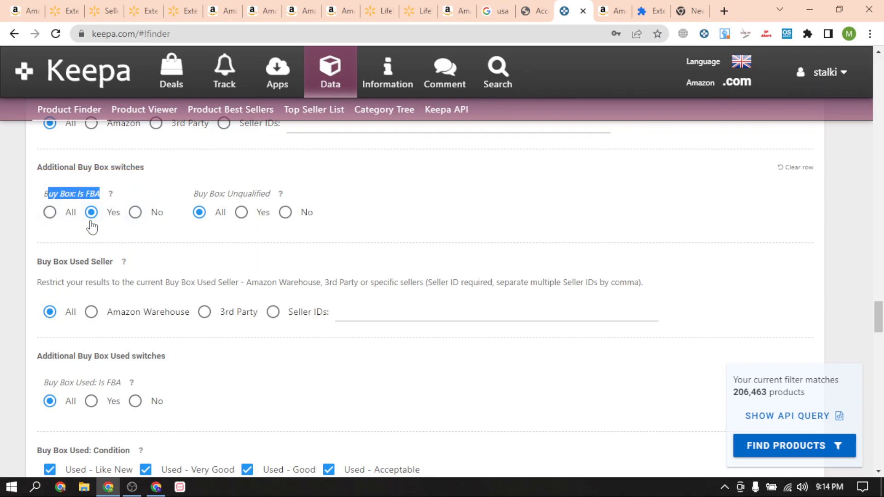
pyautogui.click(109, 233)
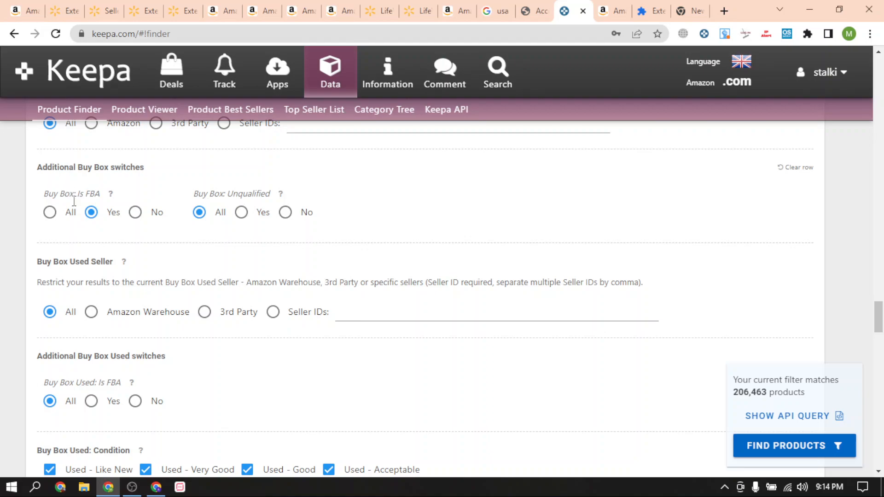
pyautogui.moveTo(241, 198); pyautogui.dragTo(267, 216)
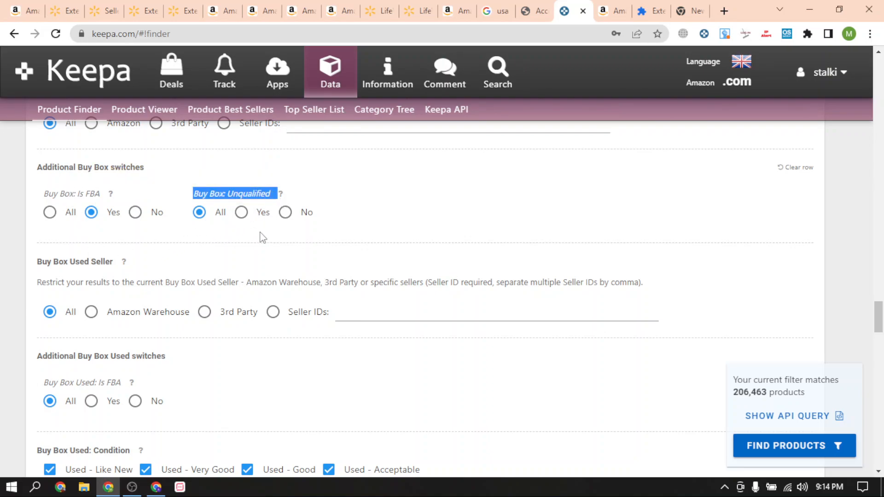
pyautogui.click(615, 9)
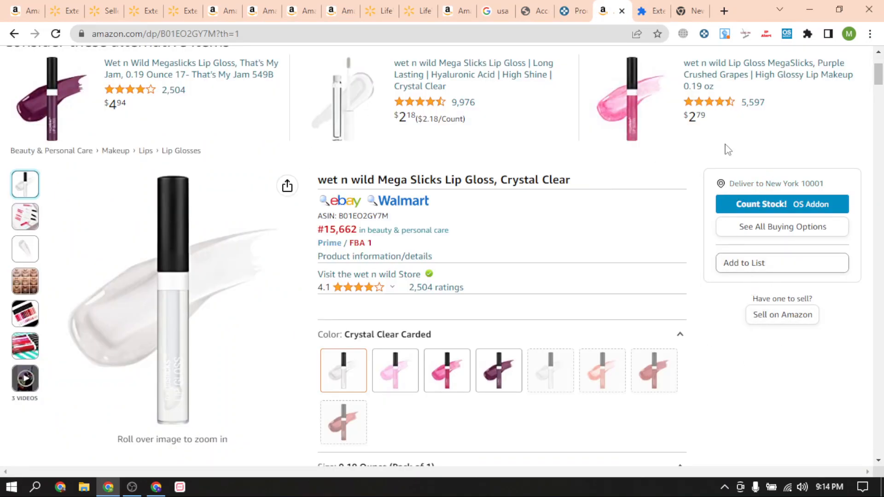
pyautogui.click(571, 6)
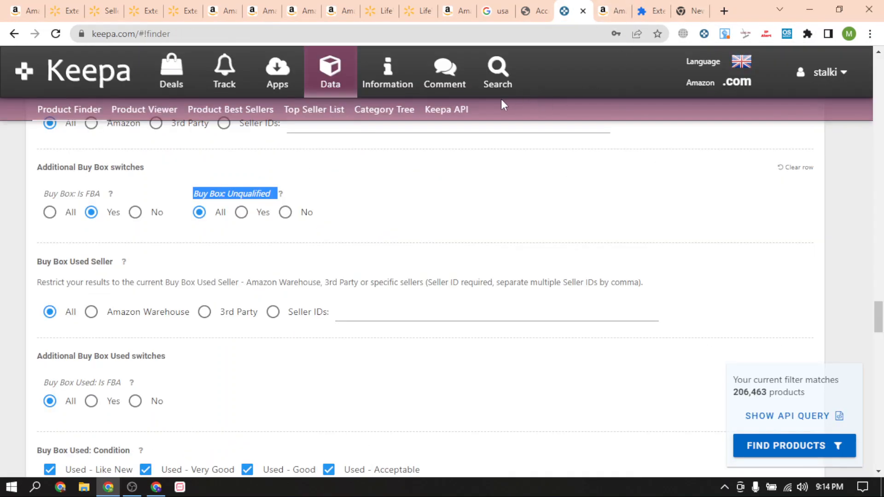
pyautogui.click(342, 211)
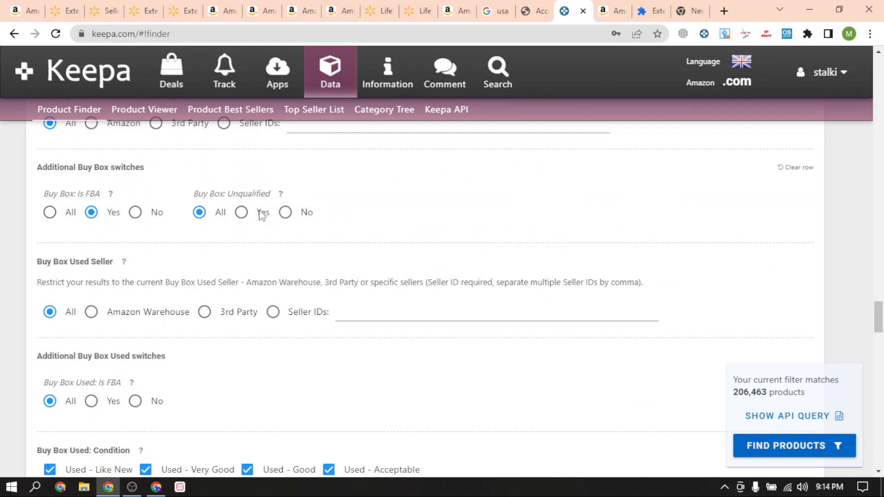
# Try the Yes and No options of Buy Box: Unqualified, return it to All and check the matching product count.
pyautogui.click(258, 215)
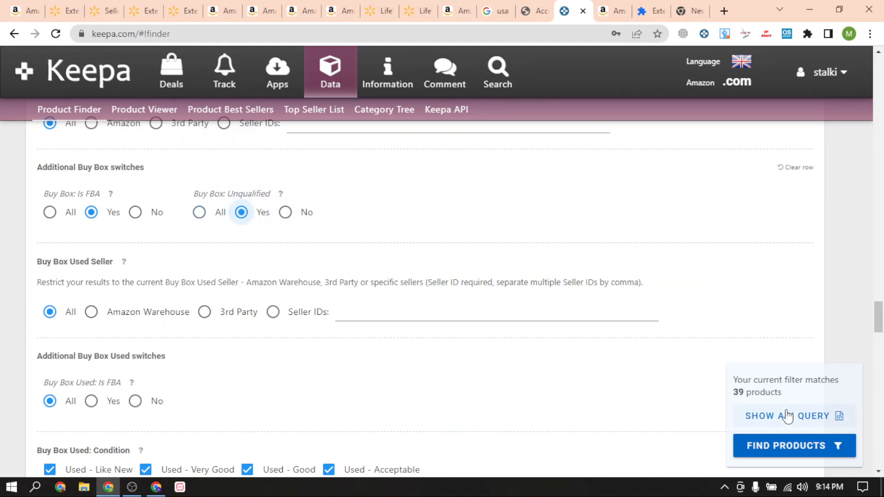
pyautogui.click(285, 213)
pyautogui.click(199, 213)
pyautogui.moveTo(733, 393); pyautogui.dragTo(775, 394)
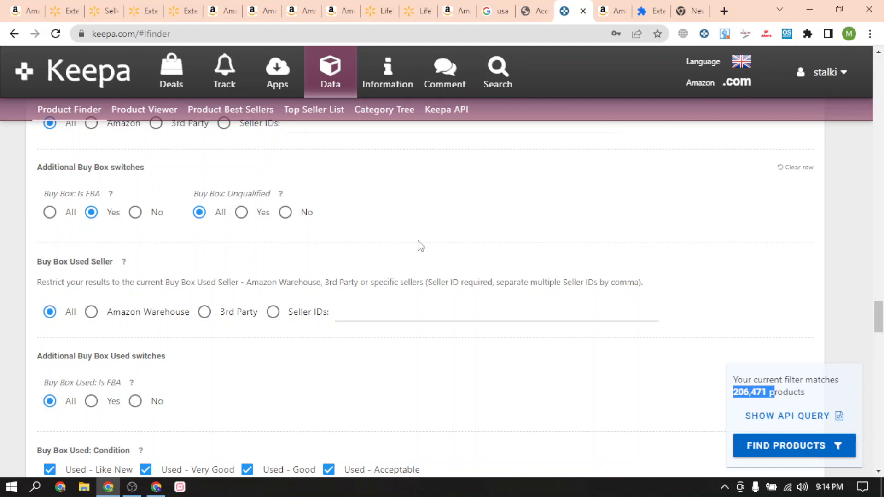
# Set the Variations filter to No Variations.
pyautogui.scroll(1, 226, 250)
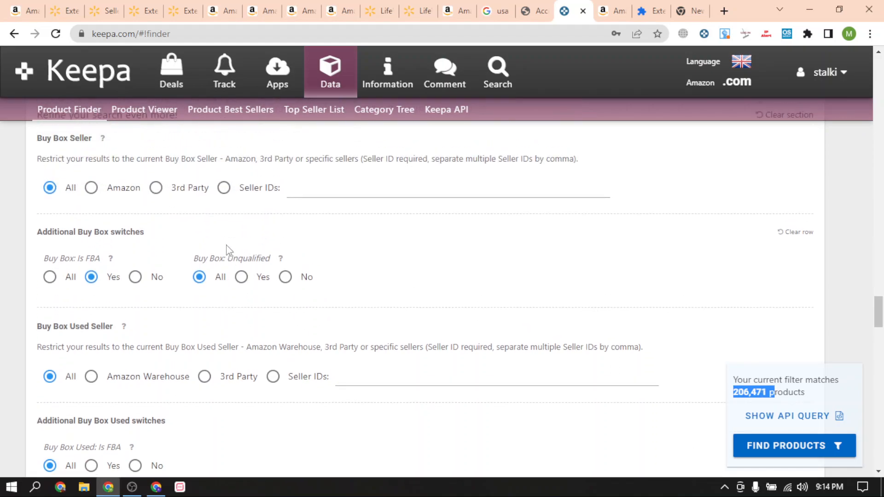
pyautogui.scroll(-4, 398, 310)
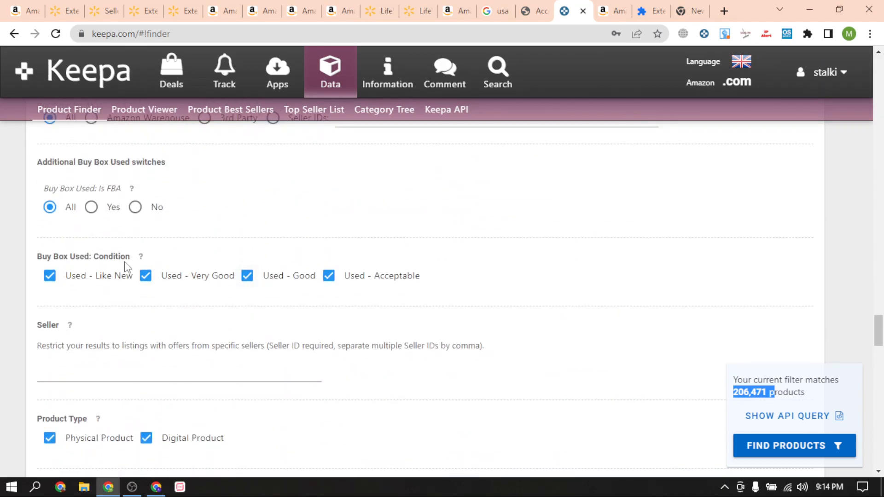
pyautogui.scroll(2, 213, 287)
pyautogui.scroll(-5, 200, 292)
pyautogui.scroll(-1, 92, 313)
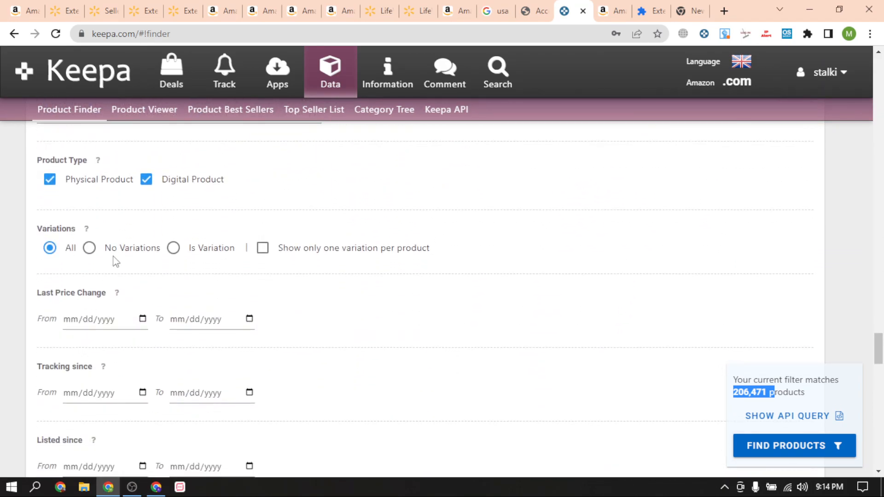
pyautogui.click(89, 248)
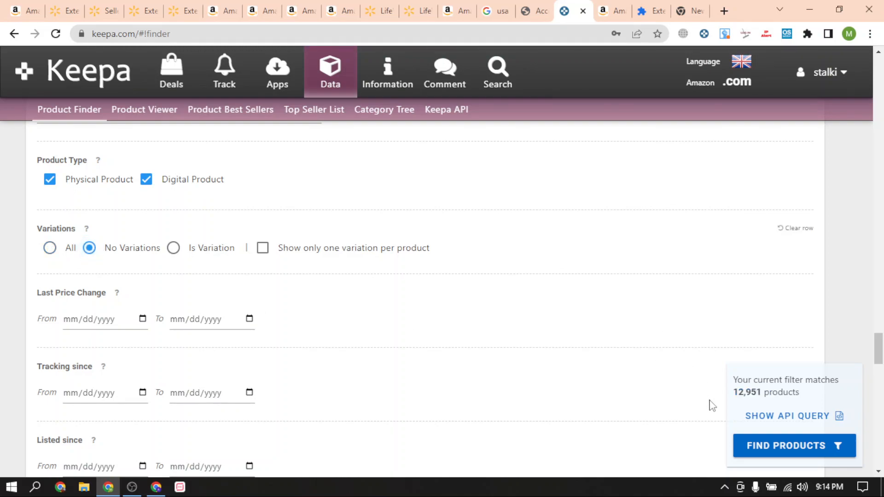
# Run the product search with the current filters and look over the results list.
pyautogui.click(778, 445)
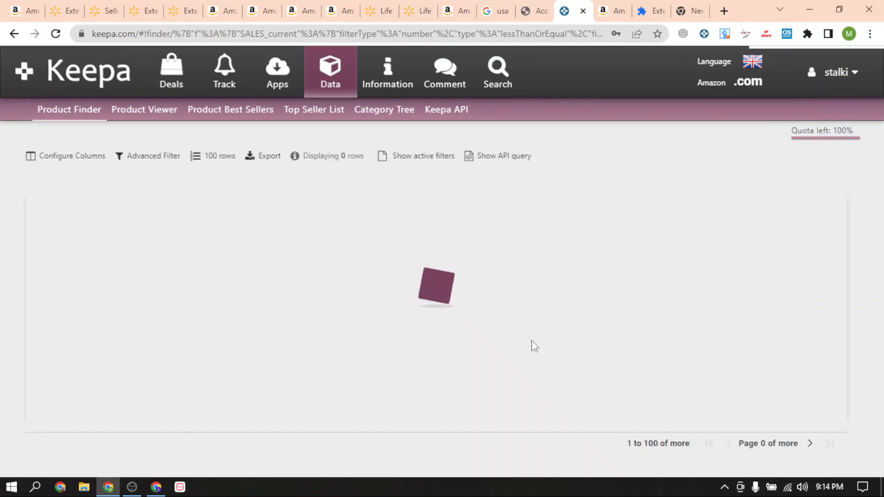
pyautogui.scroll(-2, 290, 266)
pyautogui.scroll(2, 272, 258)
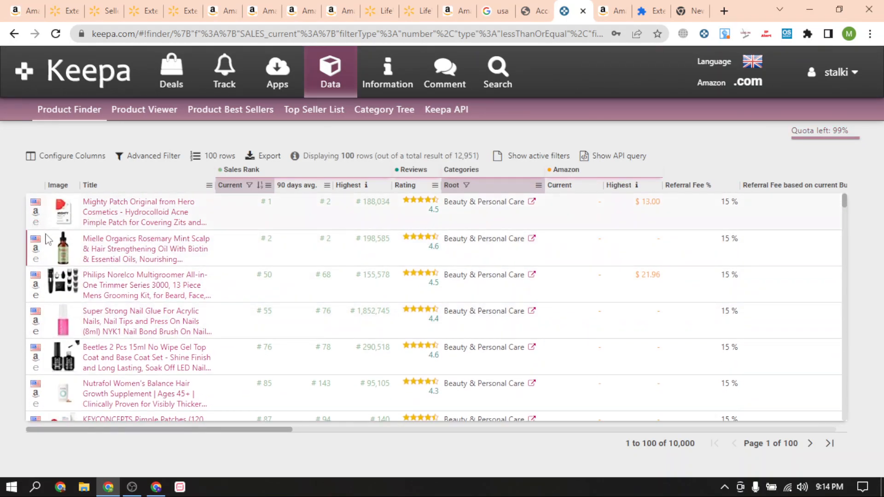
# Open the Amazon pages of the Mielle Organics Rosemary Mint oil and another listed product, and show the Mielle page.
pyautogui.click(36, 249)
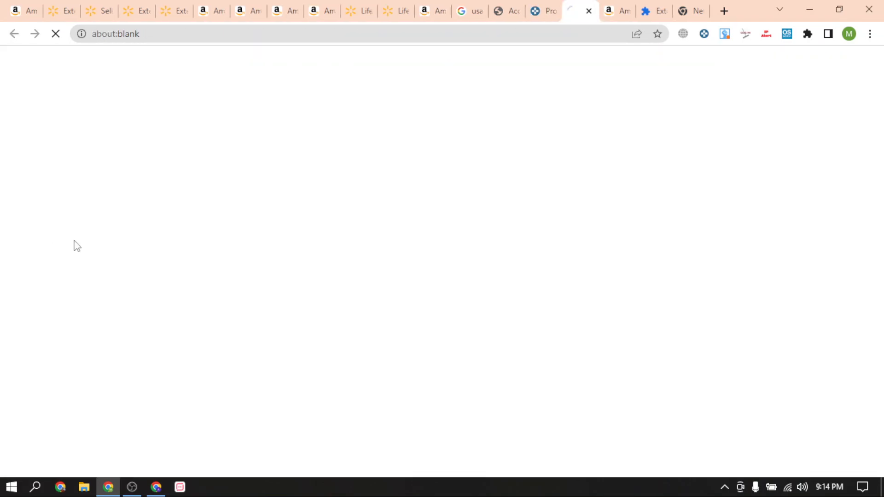
pyautogui.click(559, 5)
pyautogui.scroll(-5, 92, 318)
pyautogui.click(92, 318)
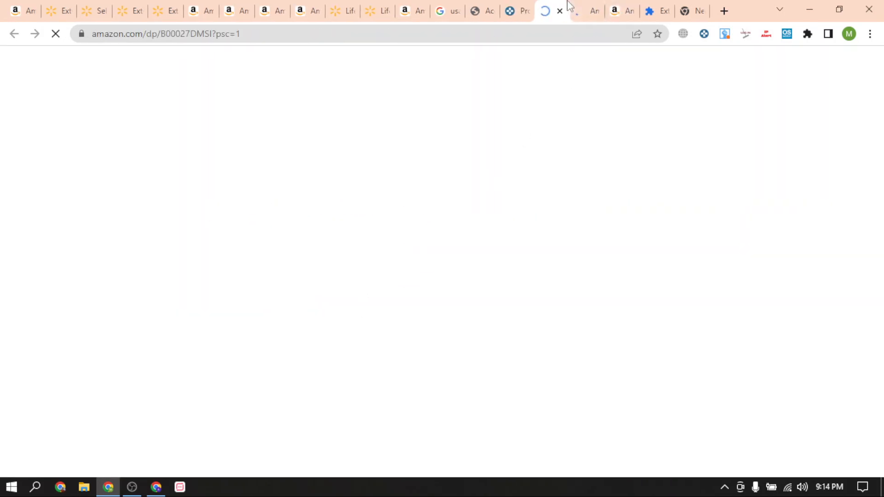
pyautogui.click(575, 7)
# Open the list of all new offers for the Mielle oil and examine its sellers, prices and fulfilment.
pyautogui.scroll(-10, 583, 338)
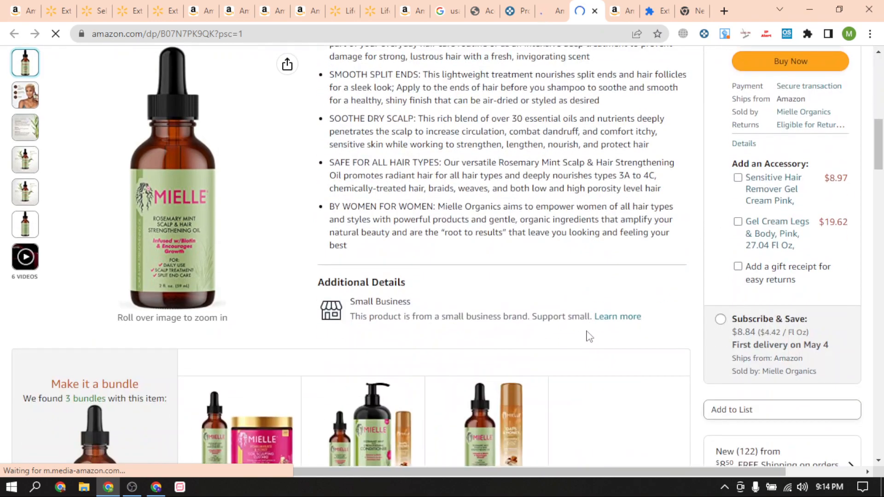
pyautogui.scroll(-3, 583, 338)
pyautogui.click(777, 331)
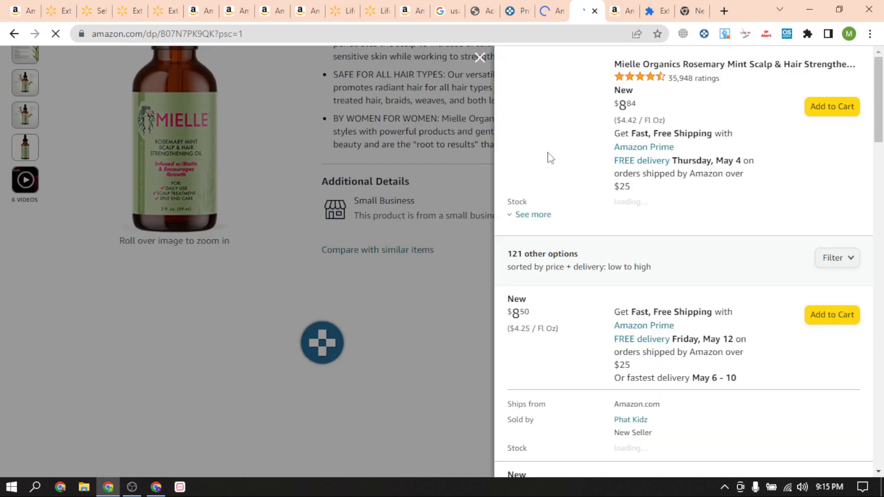
pyautogui.click(546, 214)
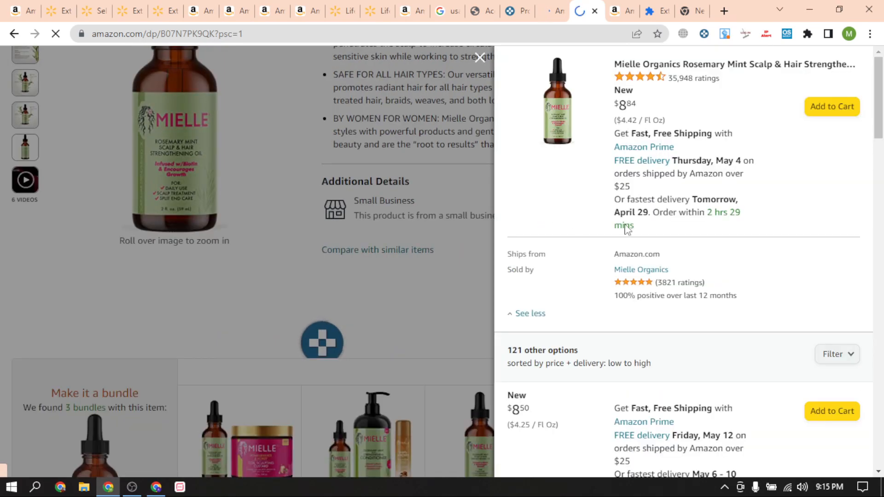
pyautogui.scroll(-10, 698, 282)
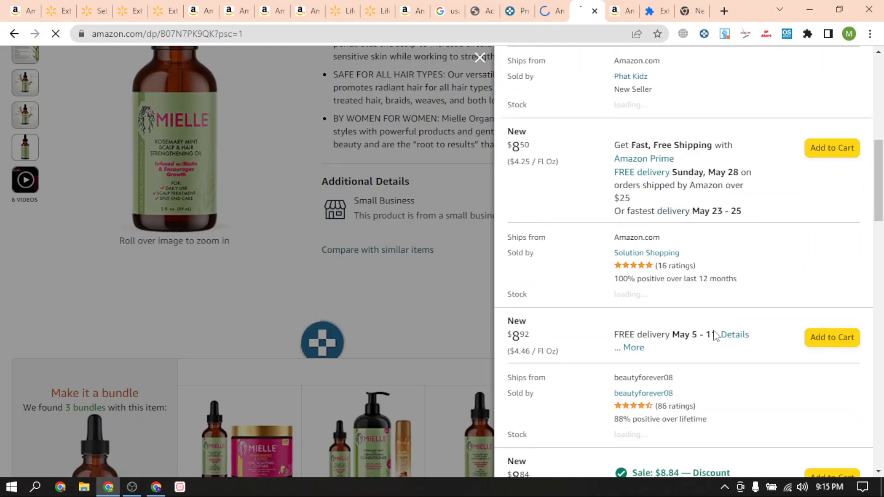
pyautogui.scroll(-6, 726, 385)
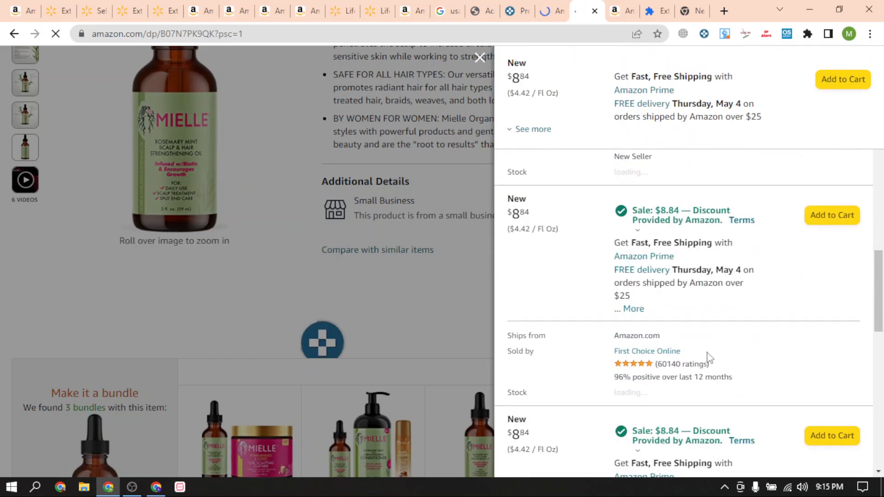
# Read through the remaining Mielle oil offers, and check the seller details on the Frownies facial patches page.
pyautogui.scroll(-6, 635, 414)
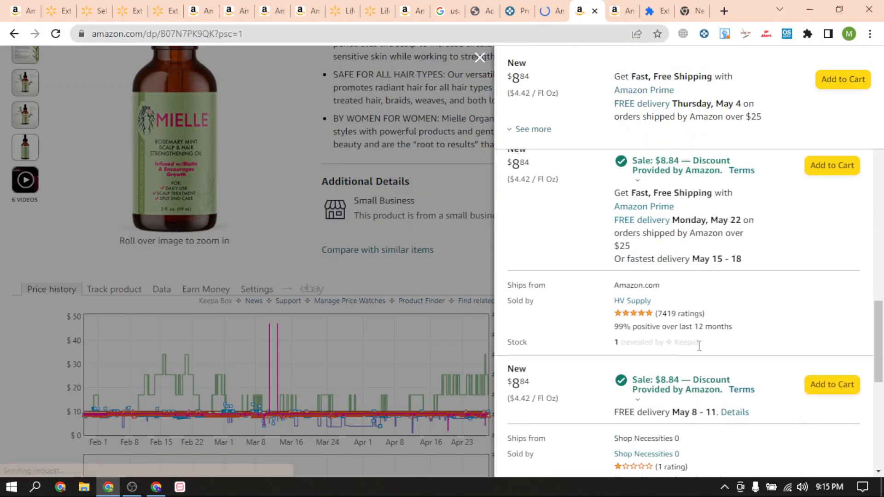
pyautogui.scroll(-4, 698, 346)
pyautogui.hotkey('ctrl', 'shift', 'Tab')
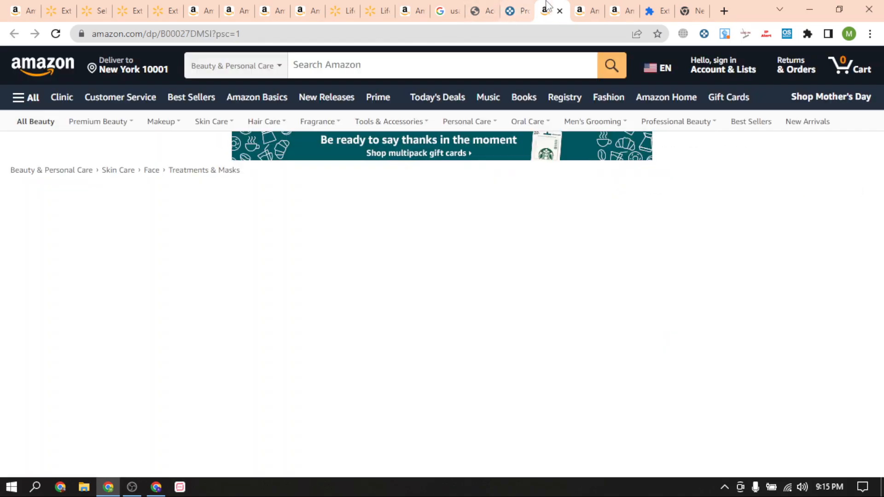
pyautogui.scroll(-15, 519, 254)
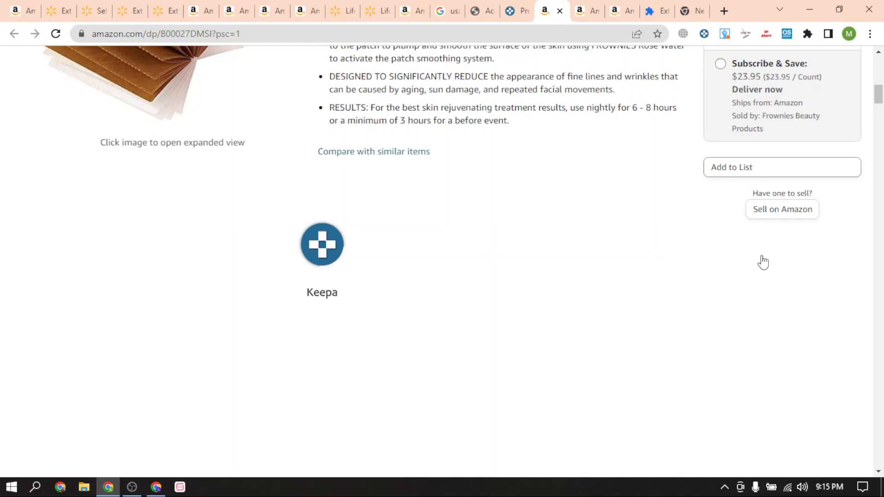
pyautogui.scroll(3, 811, 190)
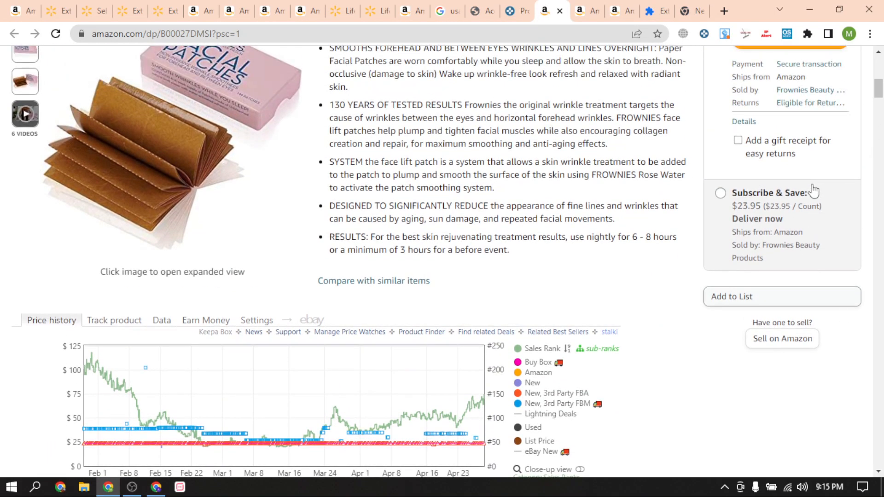
pyautogui.scroll(3, 282, 153)
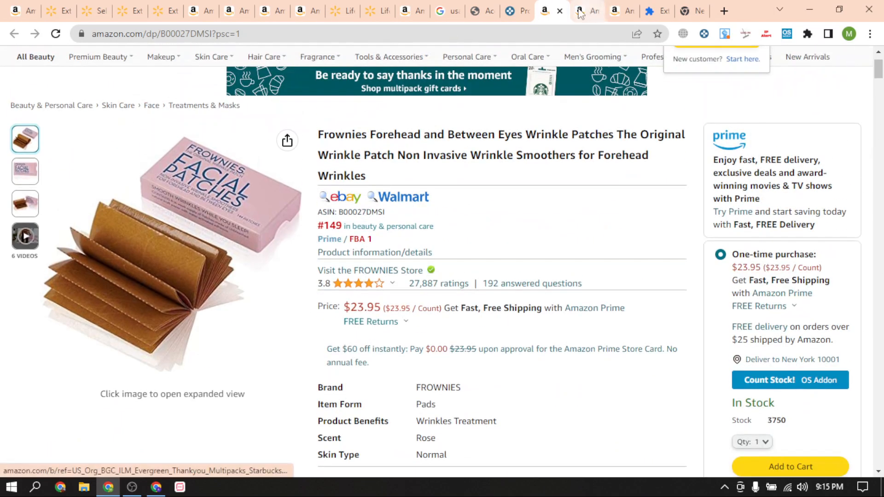
# Close the Frownies product page and go back to the filter form in Keepa Product Finder.
pyautogui.click(561, 14)
pyautogui.click(484, 11)
pyautogui.click(516, 10)
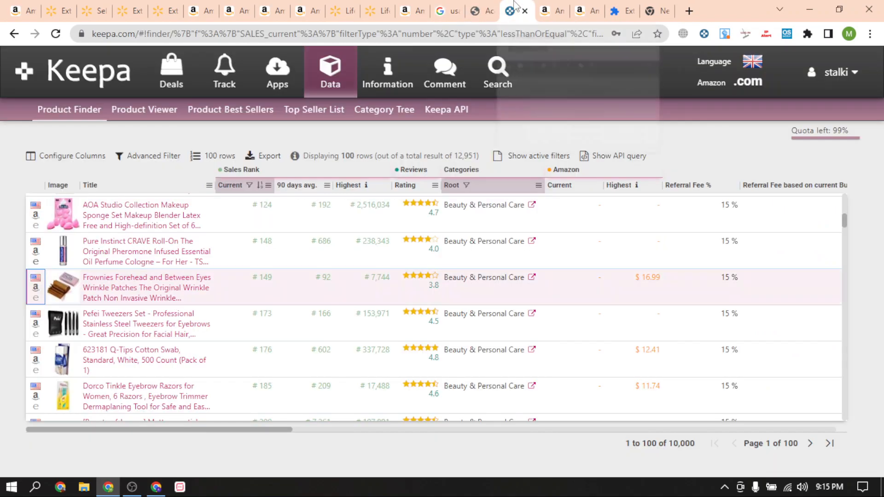
pyautogui.click(165, 158)
pyautogui.scroll(-5, 420, 241)
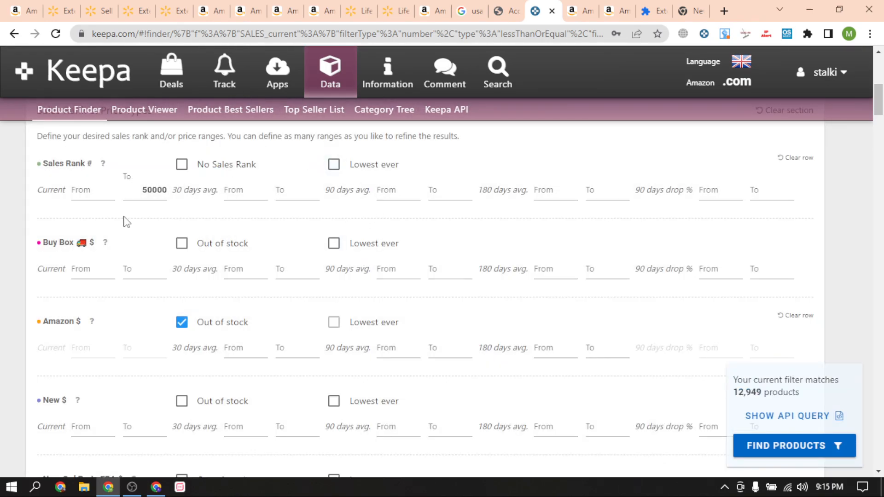
# Set the New, 3rd Party FBM price filter to Out of stock.
pyautogui.scroll(-7, 178, 326)
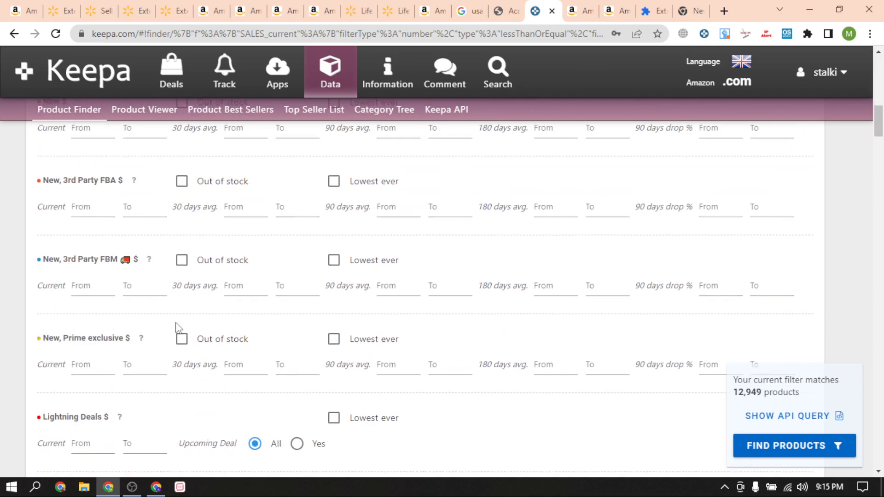
pyautogui.scroll(1, 203, 256)
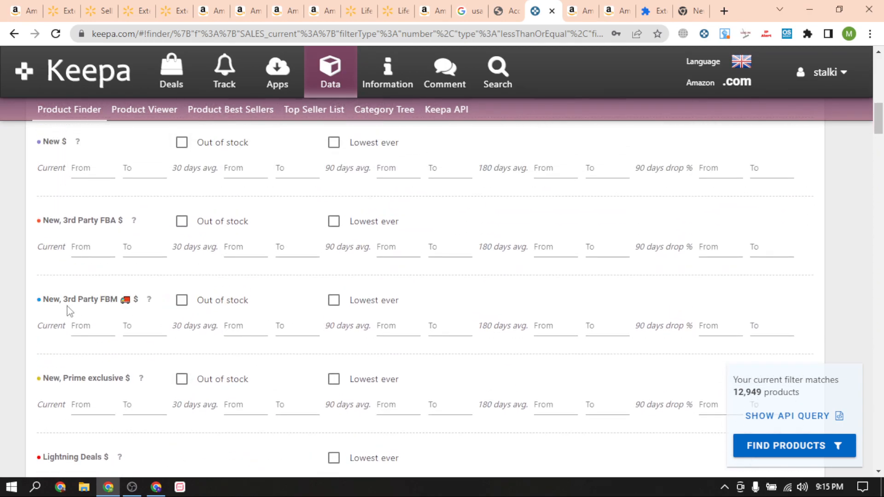
pyautogui.moveTo(71, 303); pyautogui.dragTo(162, 292)
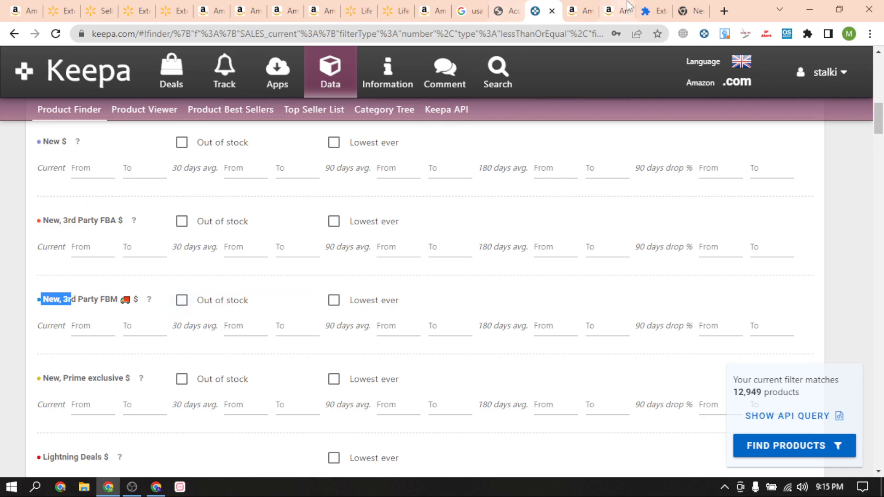
pyautogui.click(609, 10)
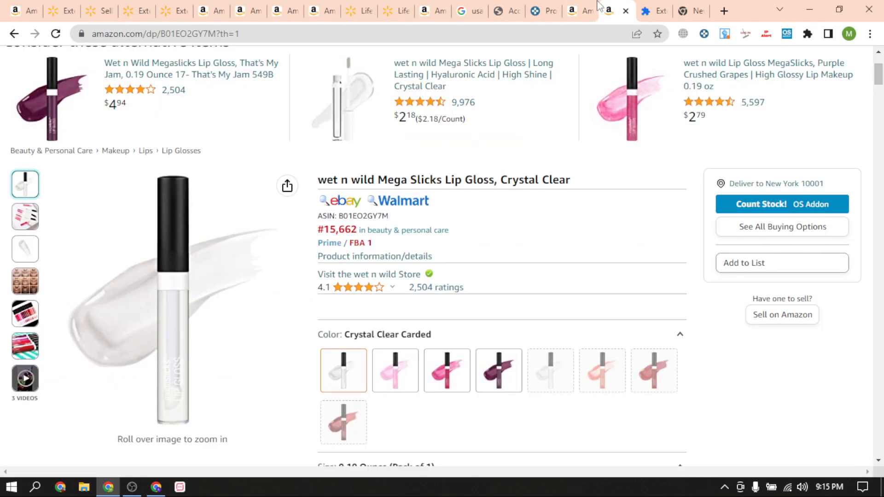
pyautogui.click(581, 11)
pyautogui.click(536, 12)
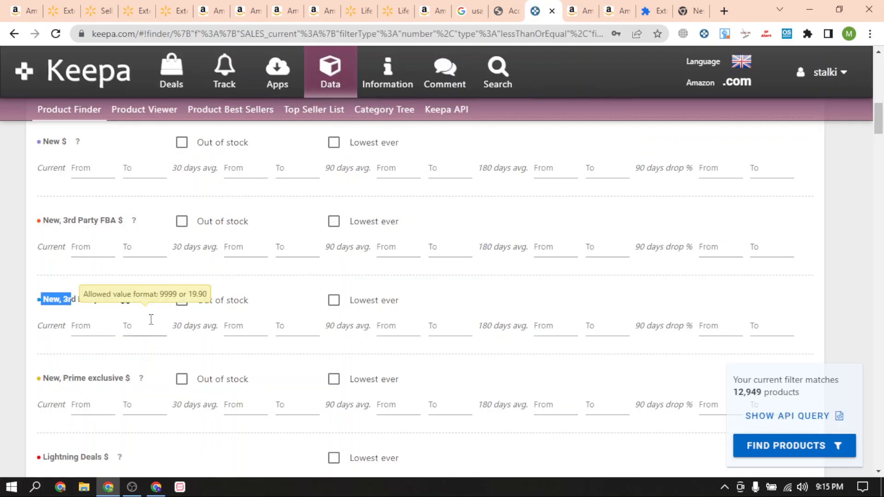
pyautogui.click(187, 315)
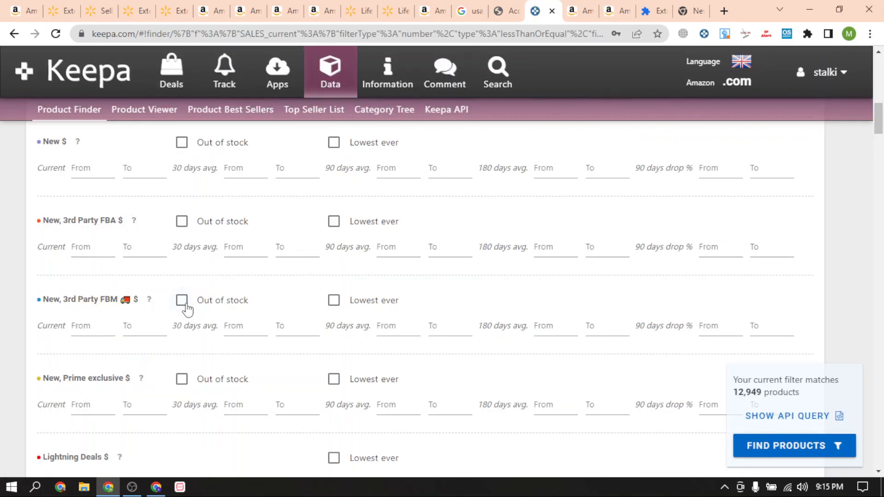
pyautogui.click(181, 300)
# Find the products matching the updated filters and browse the results by title and sales rank.
pyautogui.doubleClick(745, 392)
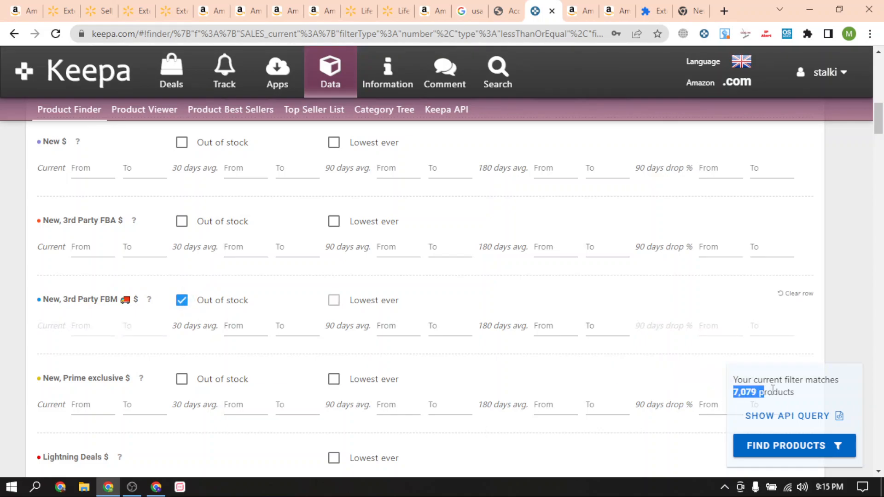
pyautogui.scroll(-3, 46, 342)
pyautogui.click(783, 446)
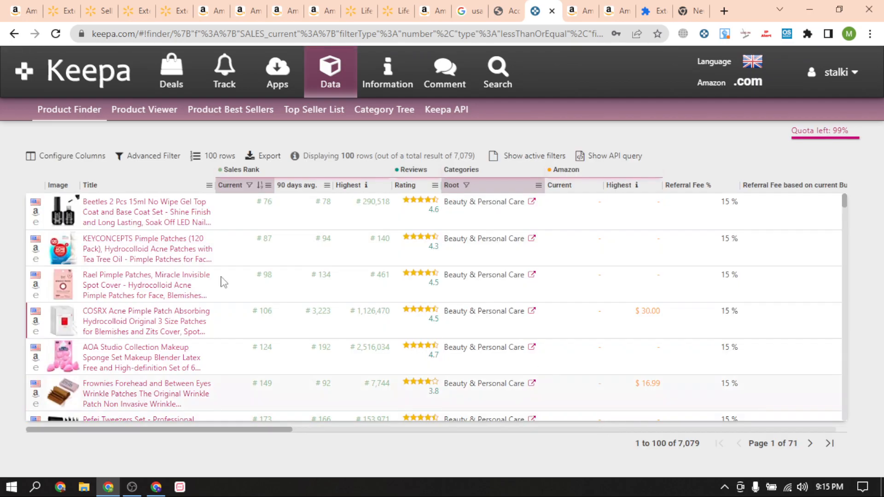
pyautogui.scroll(-2, 156, 319)
pyautogui.scroll(-4, 91, 306)
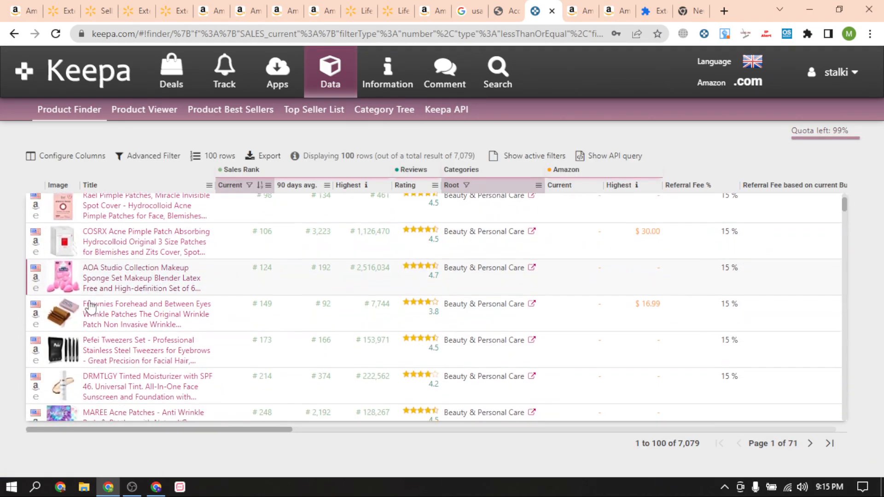
pyautogui.scroll(-5, 59, 310)
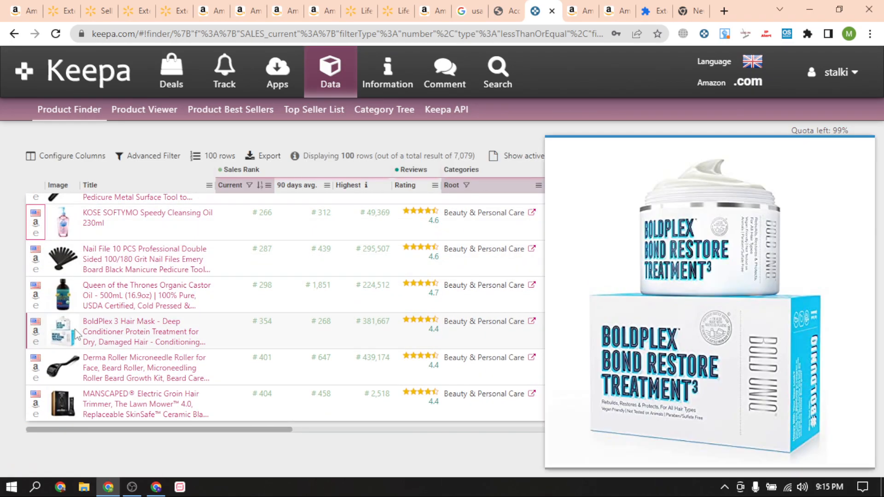
pyautogui.scroll(-3, 62, 304)
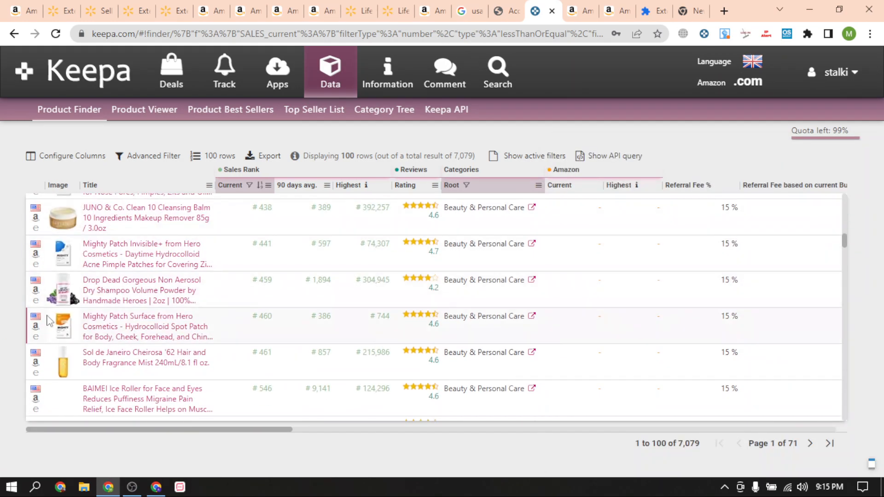
# Open the Amazon pages of Mighty Patch Invisible+ and an IPL hair removal device, and check the Mighty Patch seller.
pyautogui.click(36, 254)
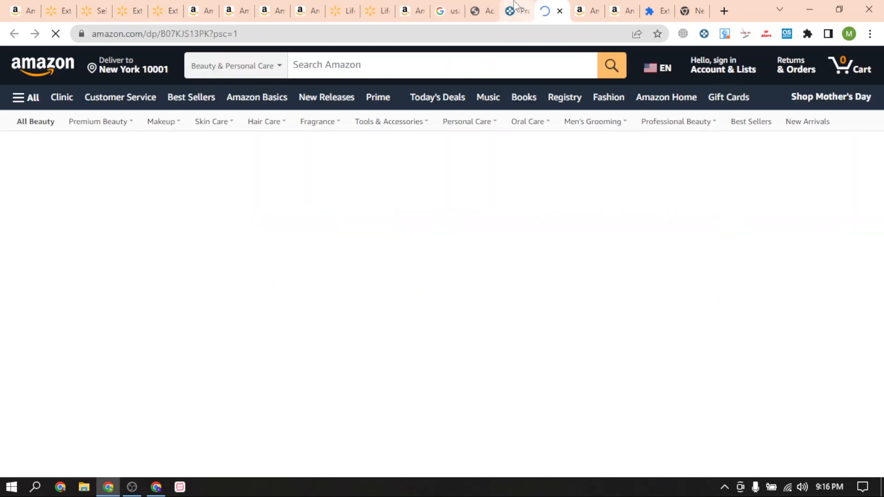
pyautogui.click(517, 9)
pyautogui.scroll(-3, 81, 282)
pyautogui.click(36, 341)
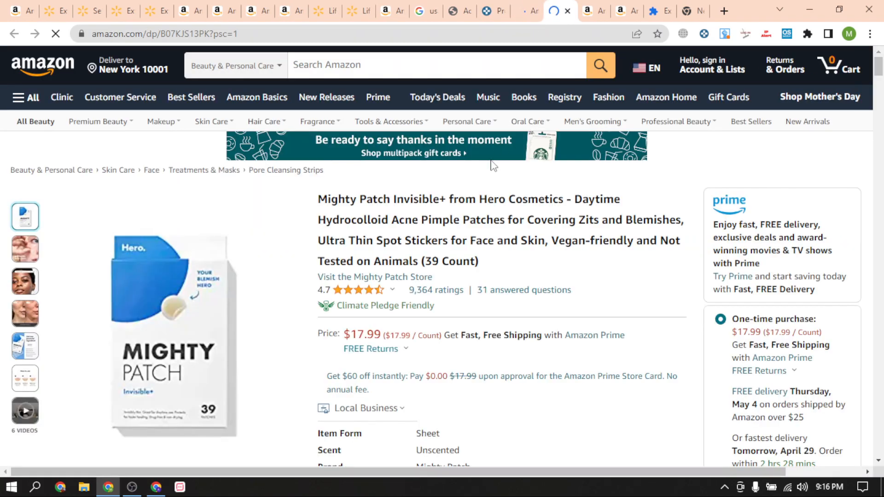
pyautogui.scroll(-3, 493, 166)
pyautogui.scroll(-10, 199, 220)
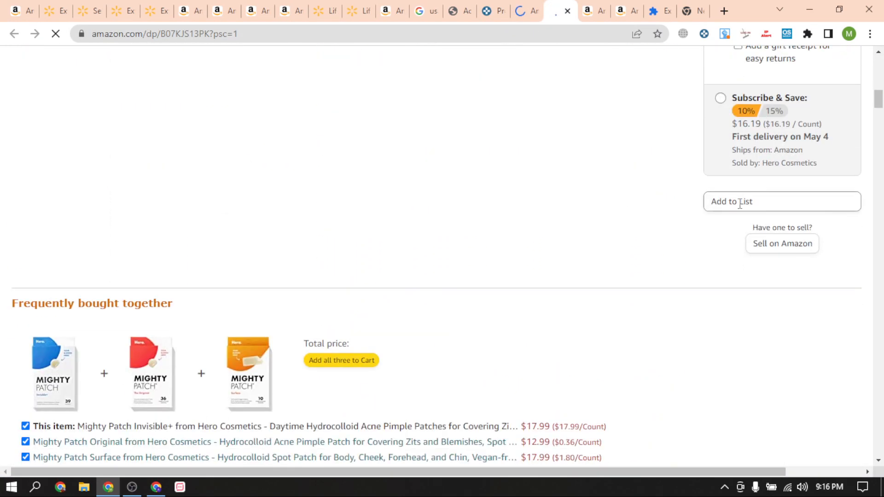
# Open the new offers for the IPL hair removal device, expand the first offer's details, and examine the sellers and shipping sources.
pyautogui.click(537, 11)
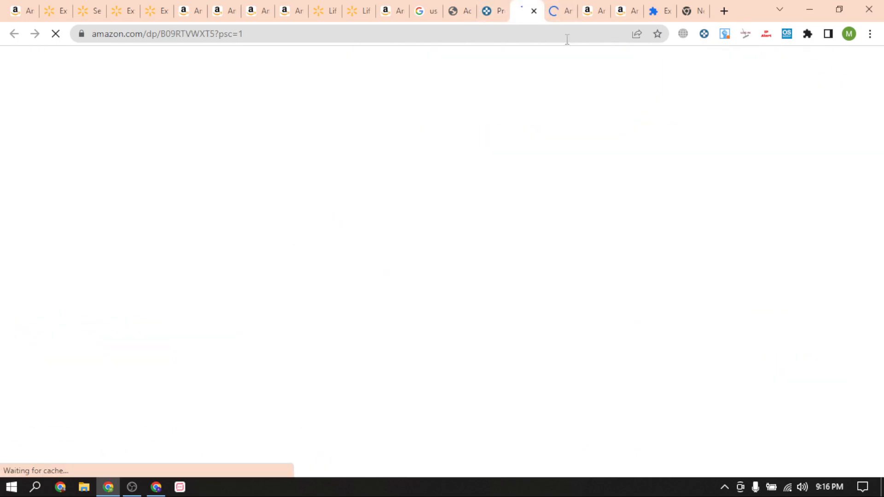
pyautogui.scroll(-10, 678, 315)
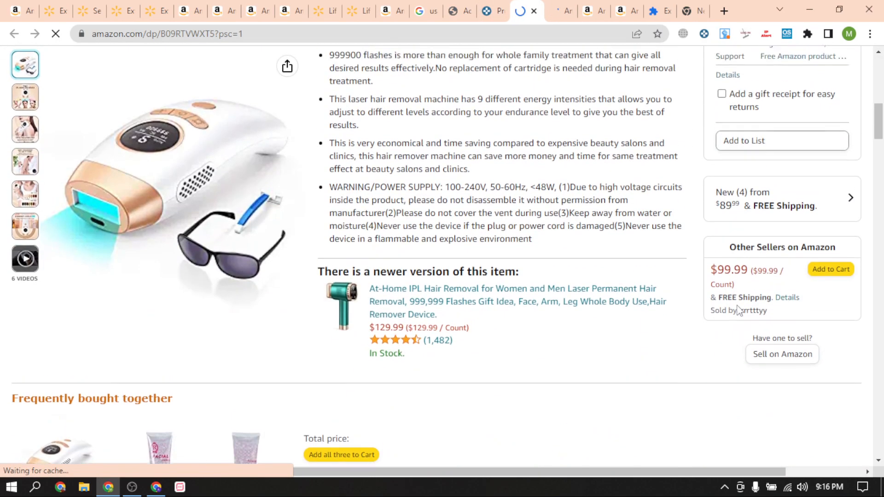
pyautogui.click(775, 237)
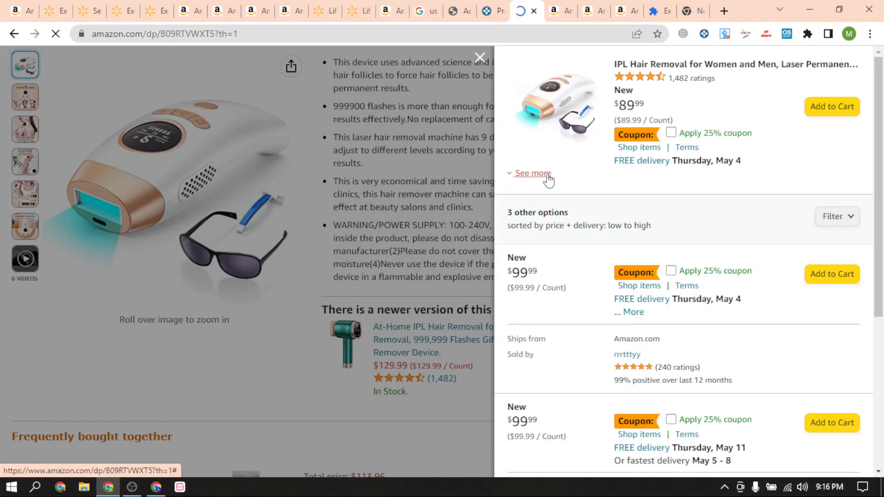
pyautogui.click(546, 175)
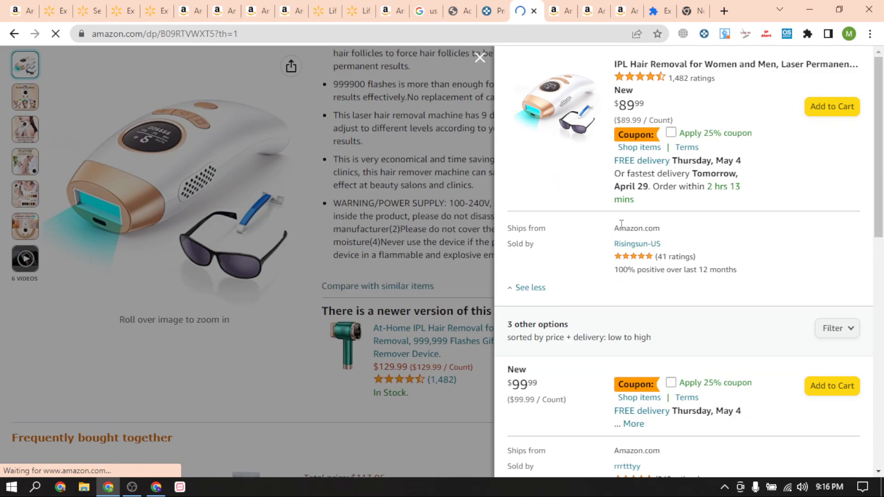
pyautogui.scroll(-5, 617, 224)
pyautogui.scroll(3, 612, 156)
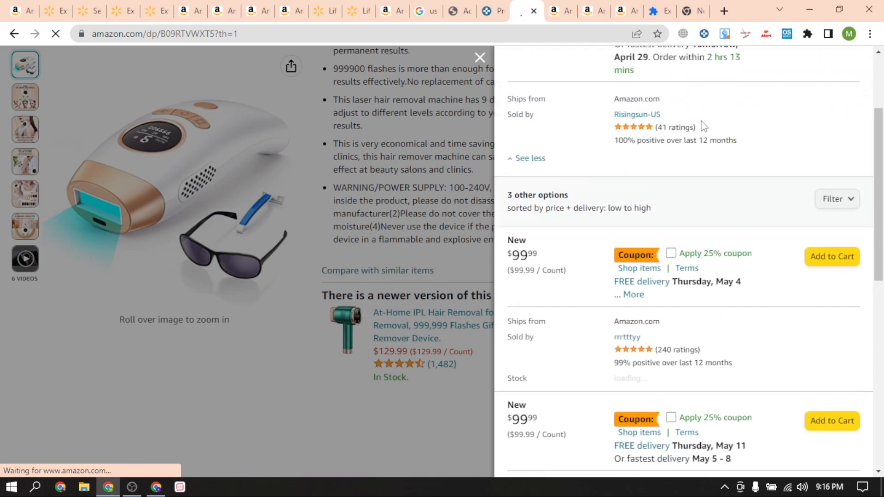
pyautogui.scroll(-8, 689, 221)
pyautogui.scroll(10, 669, 281)
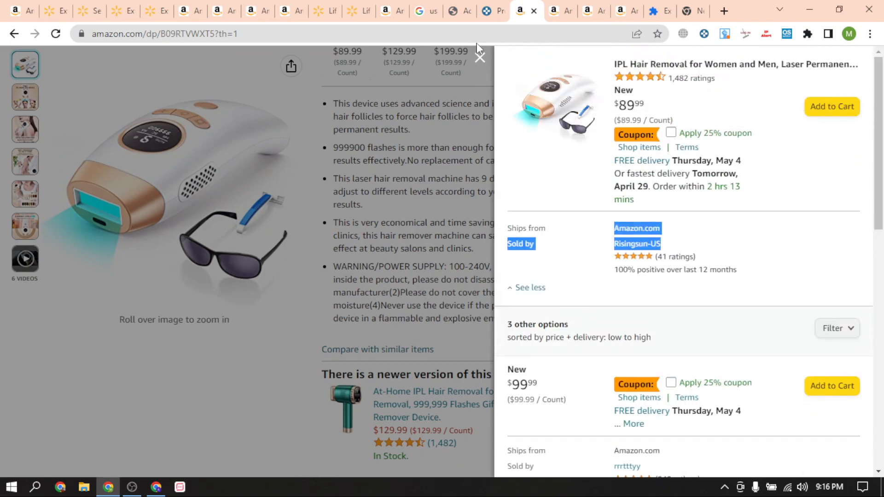
# Open the Amazon page of the beetles Gel Polish nail glue kit from the results and check its seller details.
pyautogui.click(491, 6)
pyautogui.scroll(-5, 244, 277)
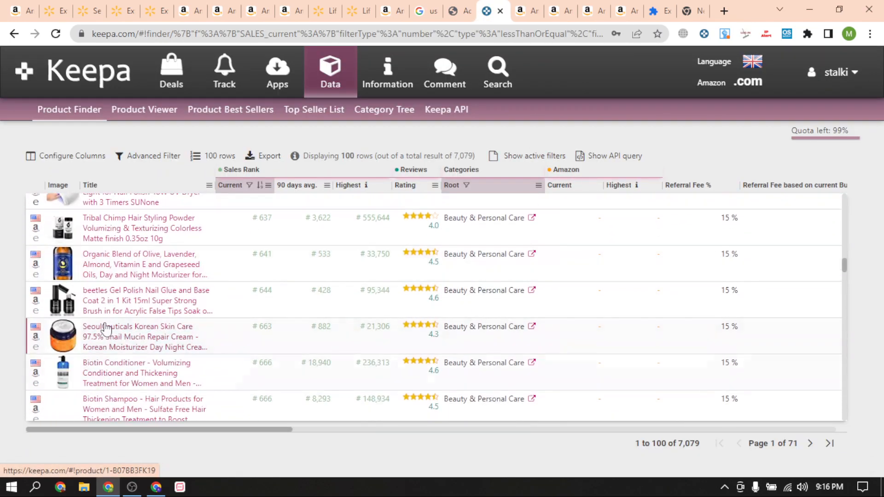
pyautogui.click(36, 300)
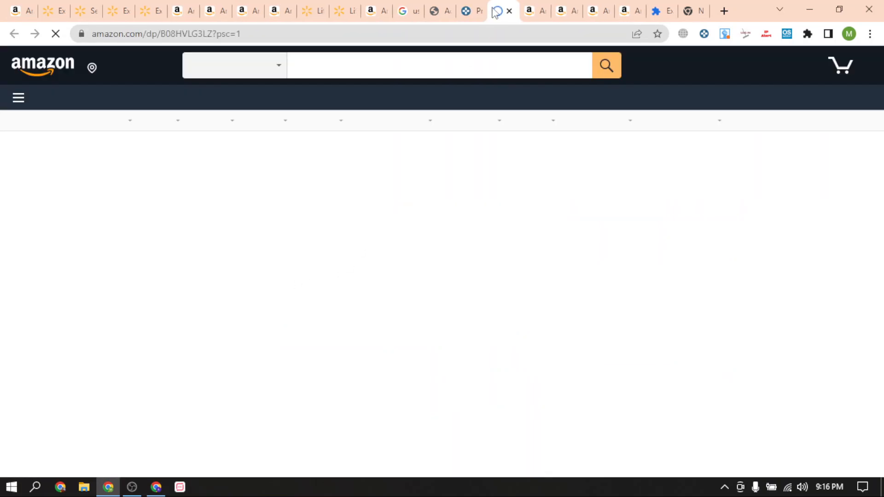
pyautogui.scroll(-12, 793, 335)
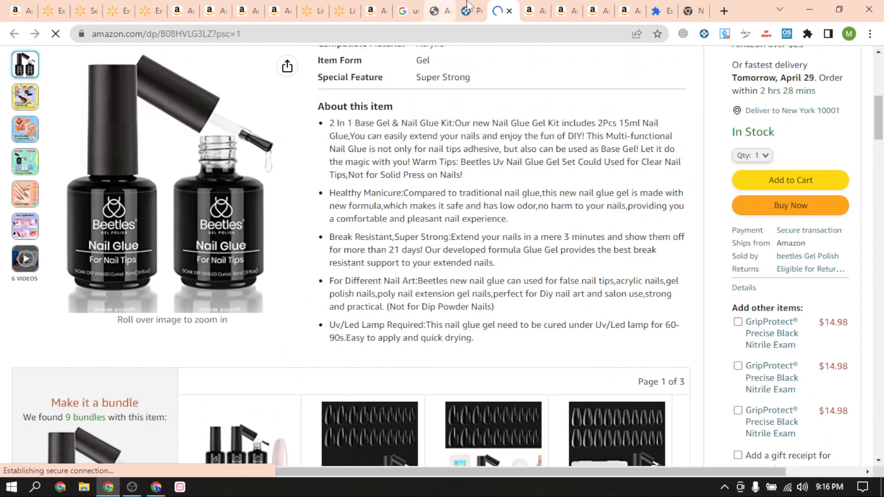
# Return to the Keepa results, scan further down the list, and go to page 4.
pyautogui.hotkey('ctrl', 'pageup')
pyautogui.scroll(-5, 636, 339)
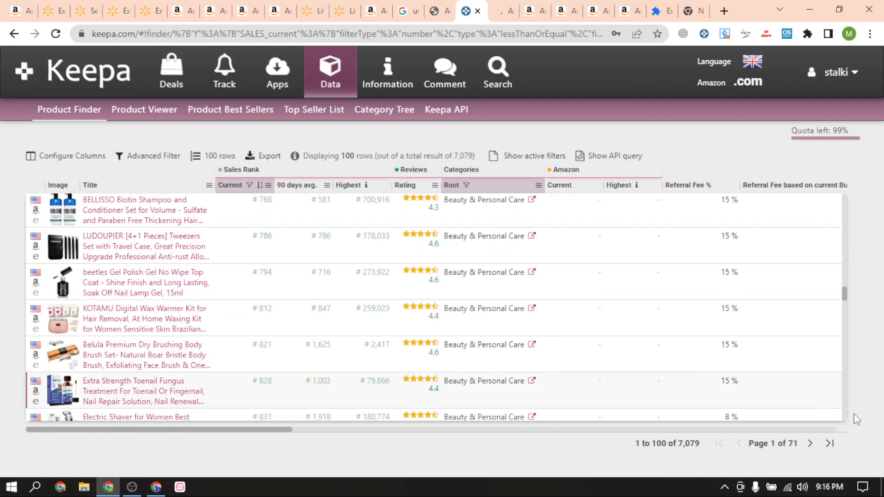
pyautogui.tripleClick(809, 443)
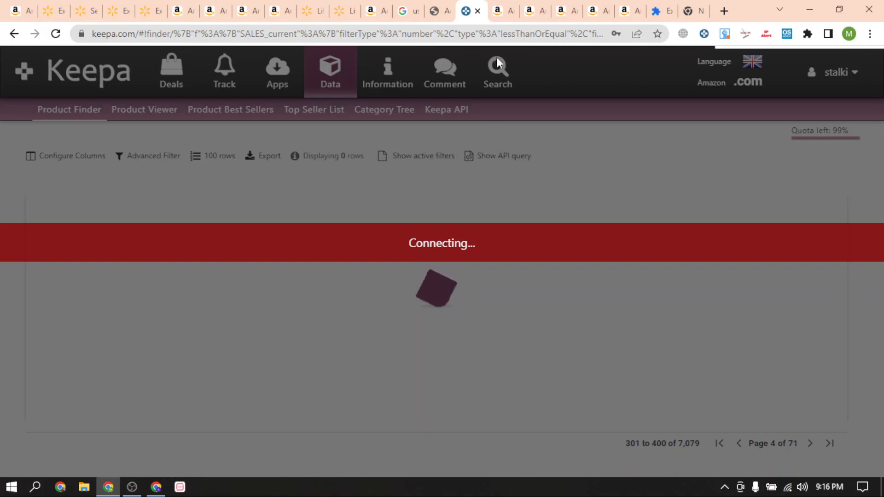
# Close the nail glue, IPL device and Mighty Patch pages, and check on the Keepa results.
pyautogui.click(502, 11)
pyautogui.click(509, 10)
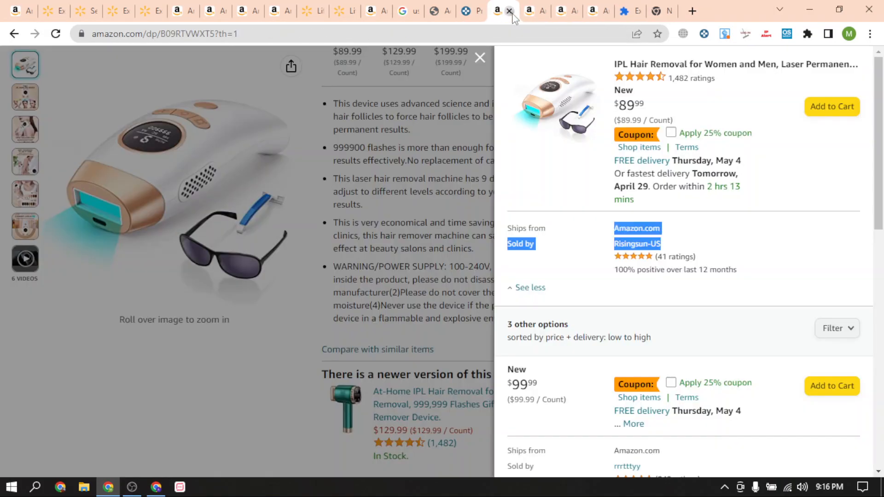
pyautogui.click(509, 10)
pyautogui.click(510, 10)
pyautogui.click(468, 11)
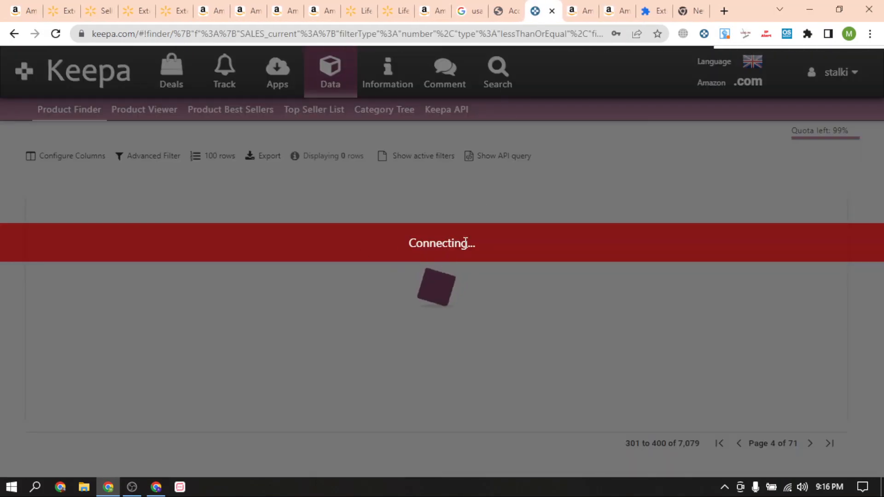
pyautogui.click(522, 16)
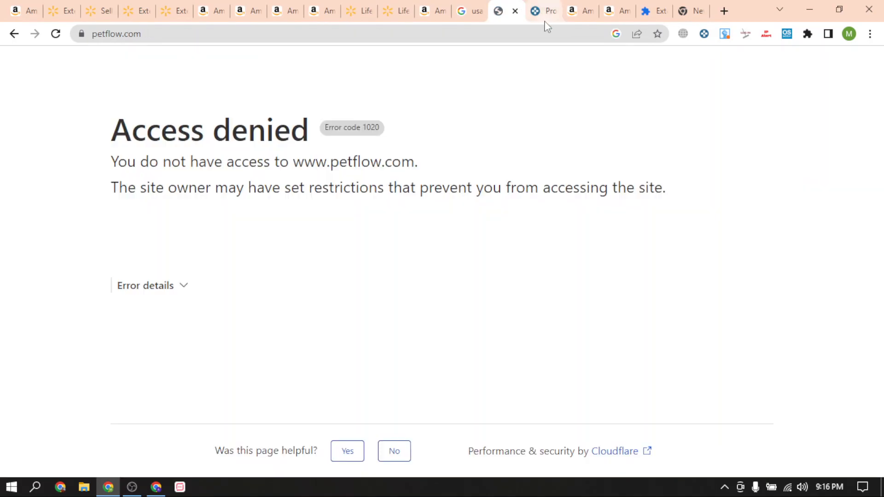
# Open a fresh Keepa page beside the existing tabs and go to its Product Finder.
pyautogui.click(477, 13)
pyautogui.click(436, 7)
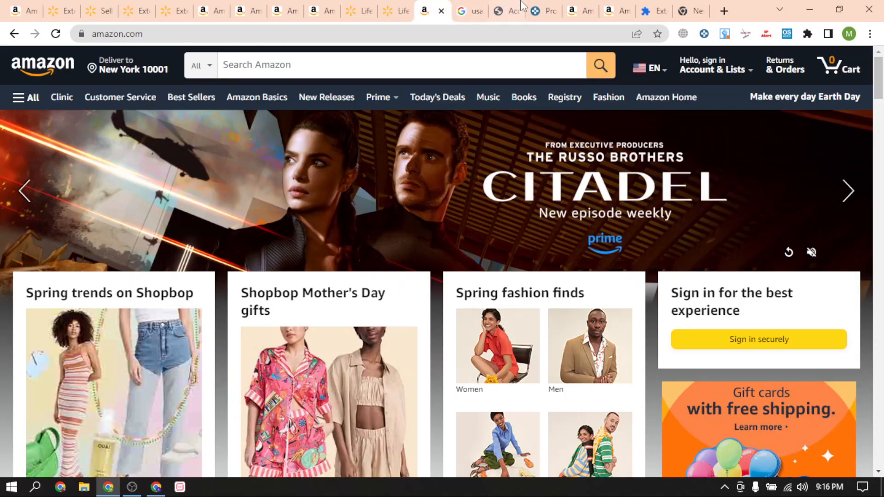
pyautogui.click(544, 11)
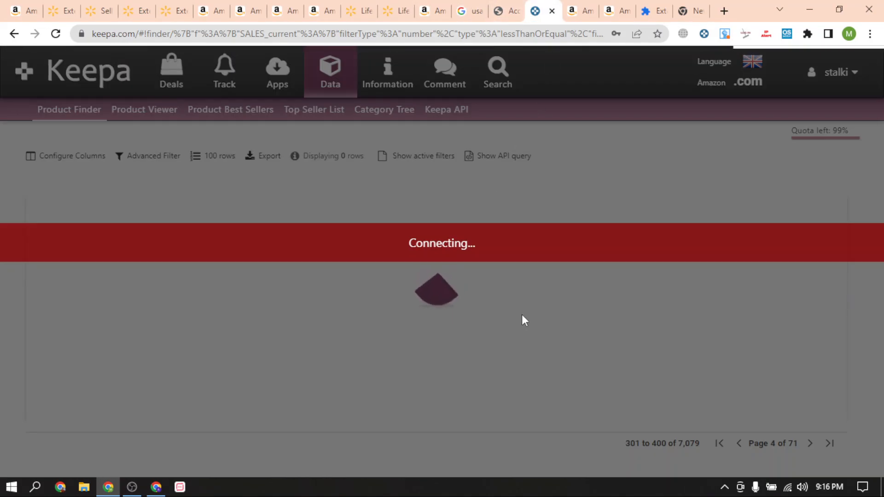
pyautogui.click(704, 33)
pyautogui.moveTo(694, 11); pyautogui.dragTo(410, 11)
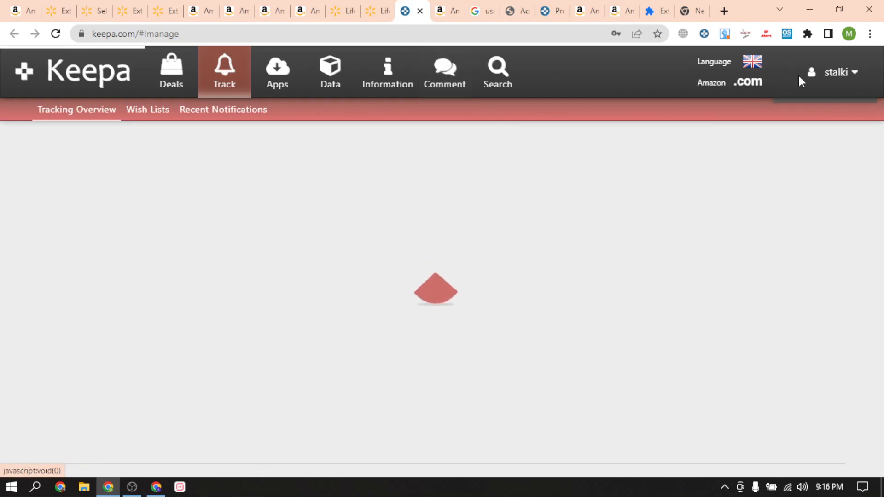
pyautogui.click(329, 85)
# Limit the current sales rank to a maximum of 50000 and require the Amazon price to be out of stock.
pyautogui.scroll(-15, 276, 194)
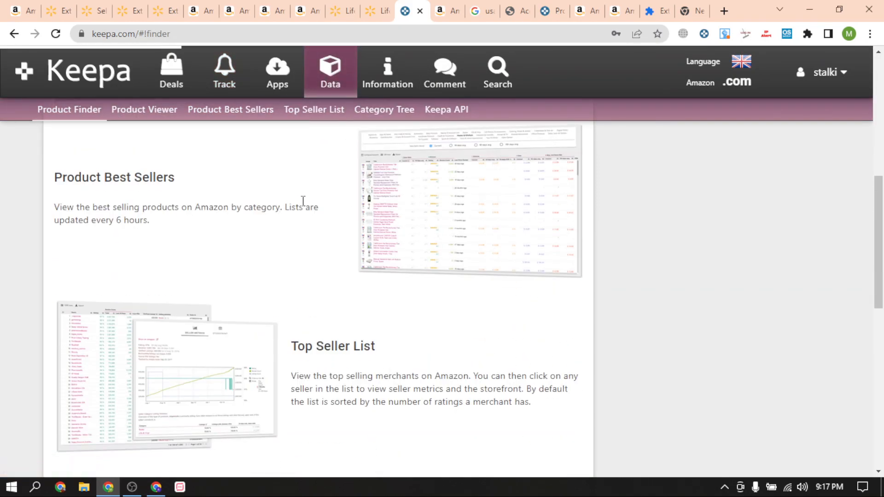
pyautogui.scroll(-5, 204, 180)
pyautogui.scroll(10, 198, 192)
pyautogui.click(152, 264)
pyautogui.write('5000')
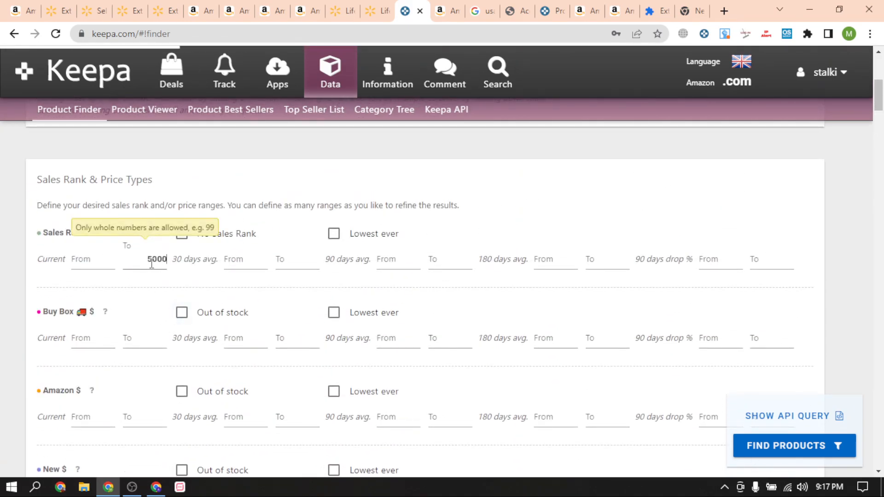
pyautogui.write('0')
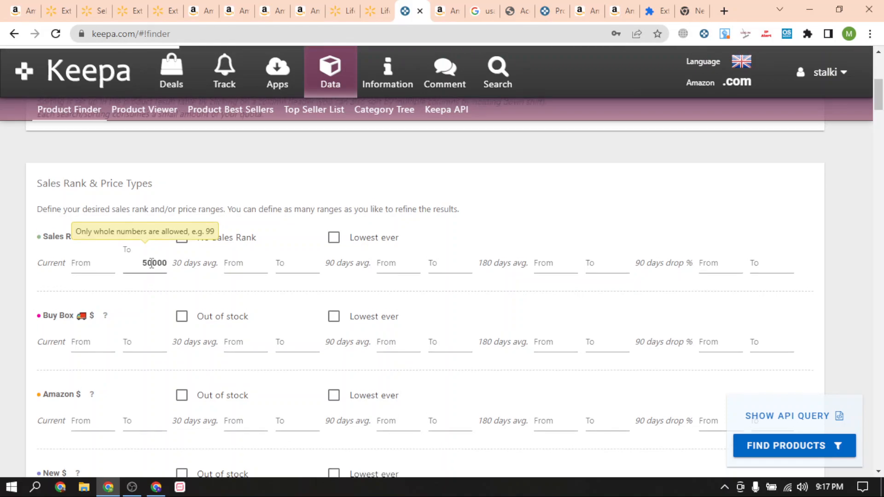
pyautogui.scroll(-2, 187, 304)
pyautogui.click(183, 326)
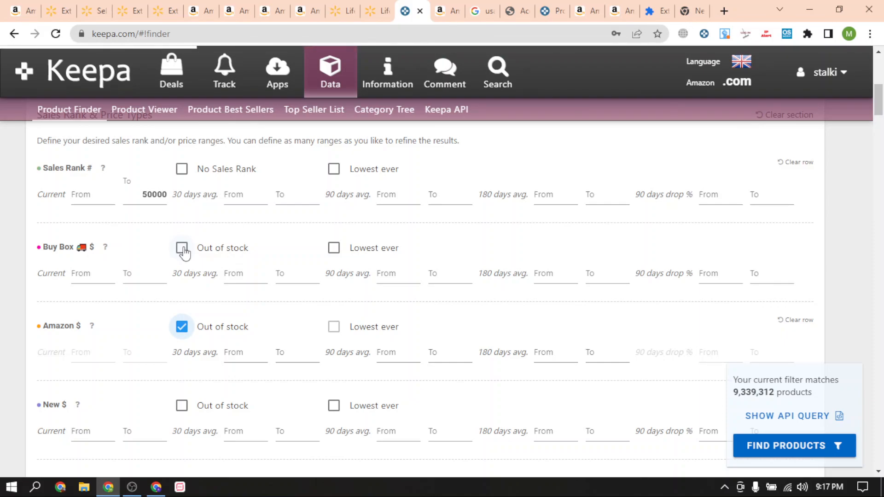
# Set the root category to Beauty & Personal Care.
pyautogui.scroll(-20, 283, 333)
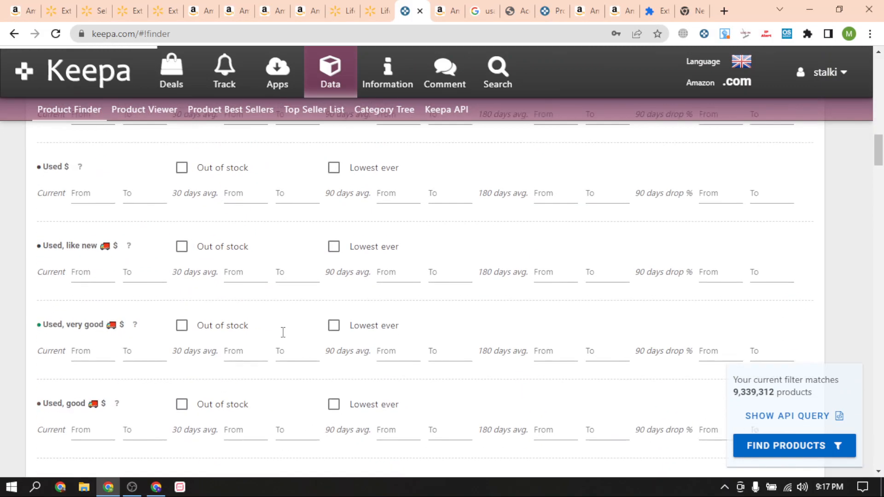
pyautogui.scroll(1, 179, 367)
pyautogui.scroll(-15, 178, 369)
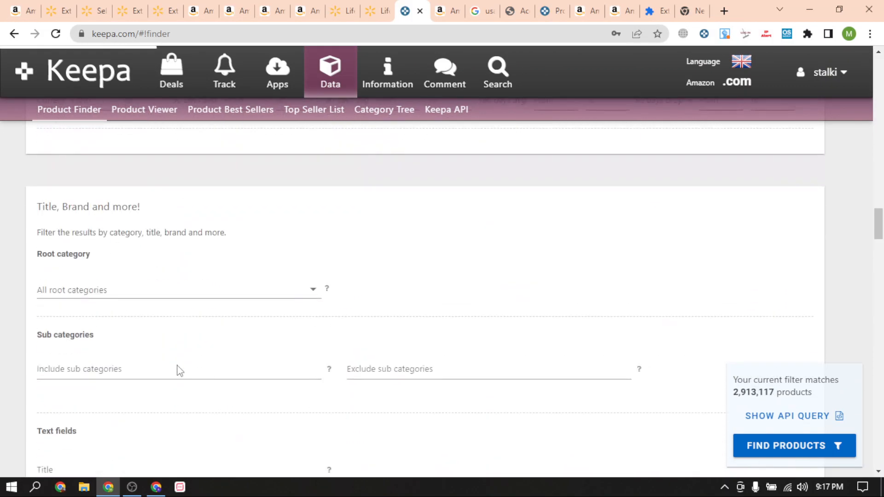
pyautogui.scroll(4, 54, 221)
pyautogui.click(140, 163)
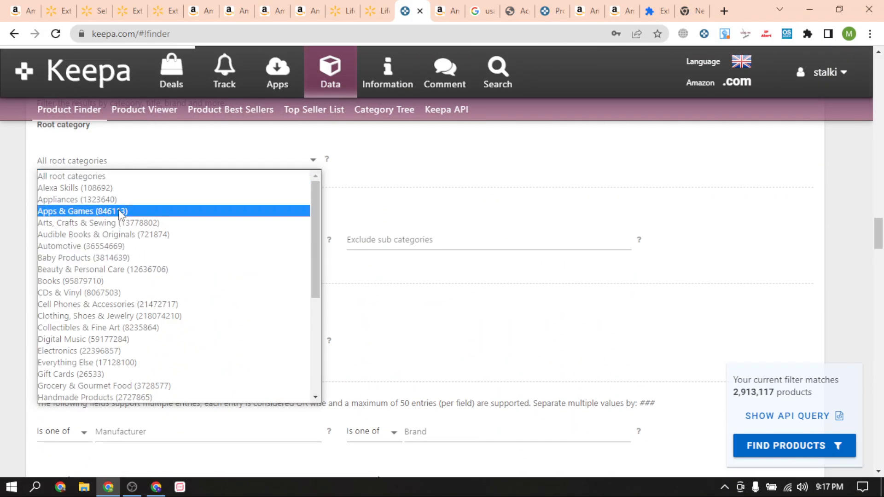
pyautogui.click(490, 174)
pyautogui.scroll(2, 211, 207)
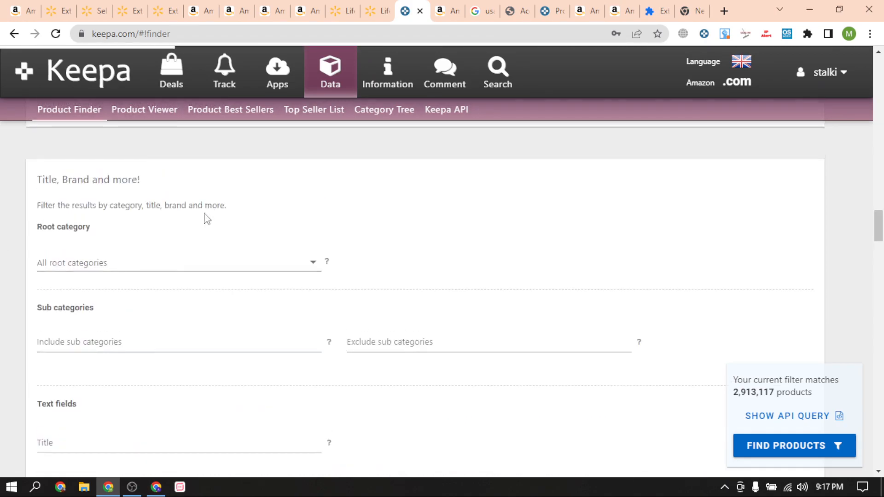
pyautogui.scroll(-1, 202, 203)
pyautogui.moveTo(34, 142); pyautogui.dragTo(198, 152)
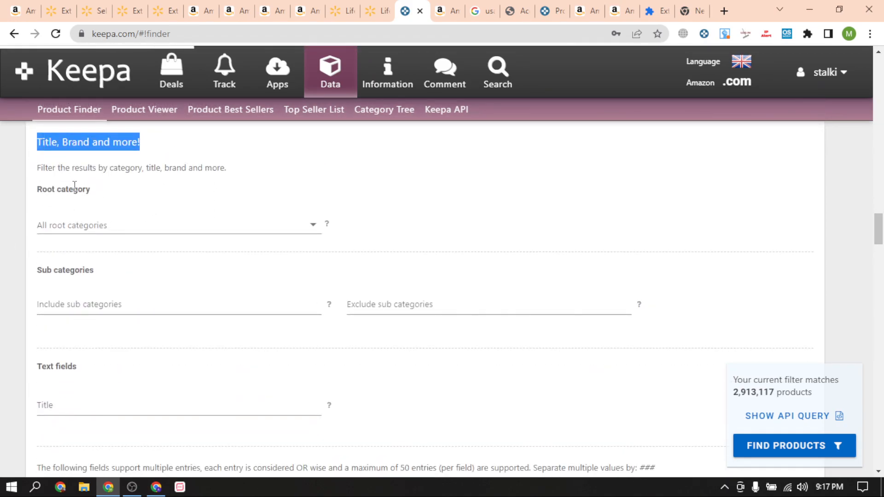
pyautogui.click(110, 226)
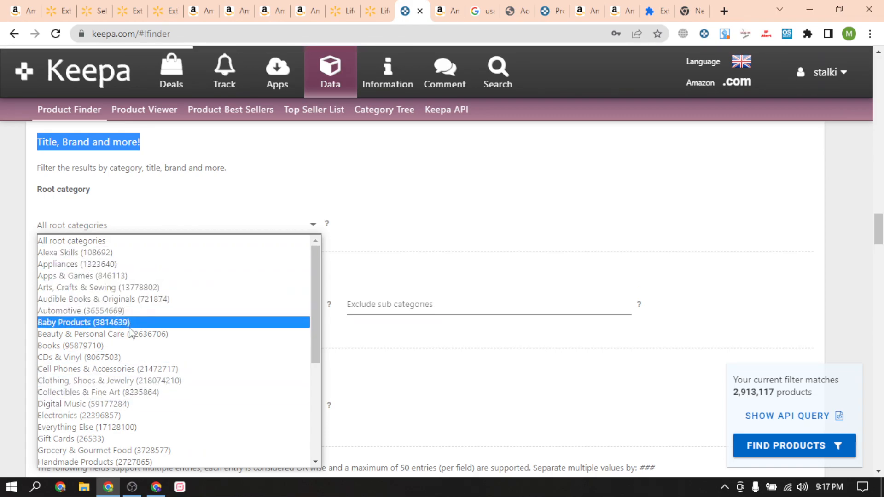
pyautogui.click(116, 334)
# Set both Buy Box: Is FBA and Buy Box: Unqualified to Yes.
pyautogui.scroll(-20, 262, 341)
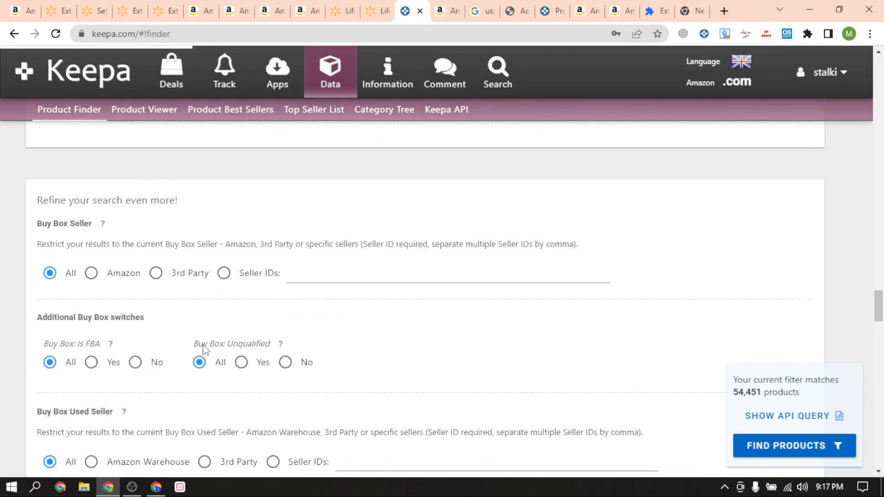
pyautogui.click(92, 346)
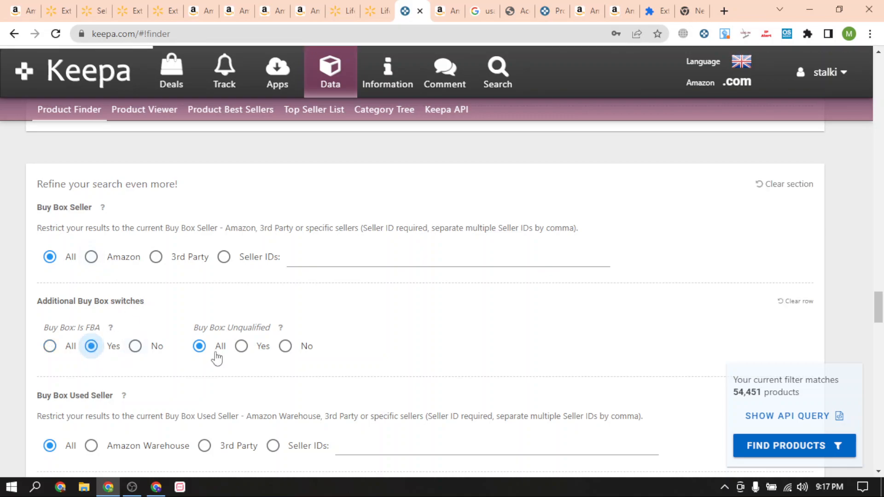
pyautogui.click(263, 351)
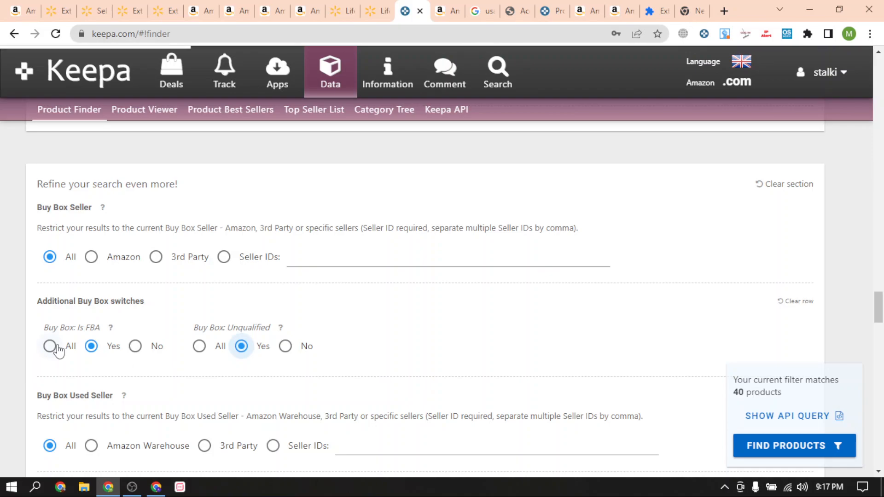
# Try restricting the search to products with No Variations, and reset the Variations filter to All.
pyautogui.scroll(-5, 381, 375)
pyautogui.scroll(-4, 516, 365)
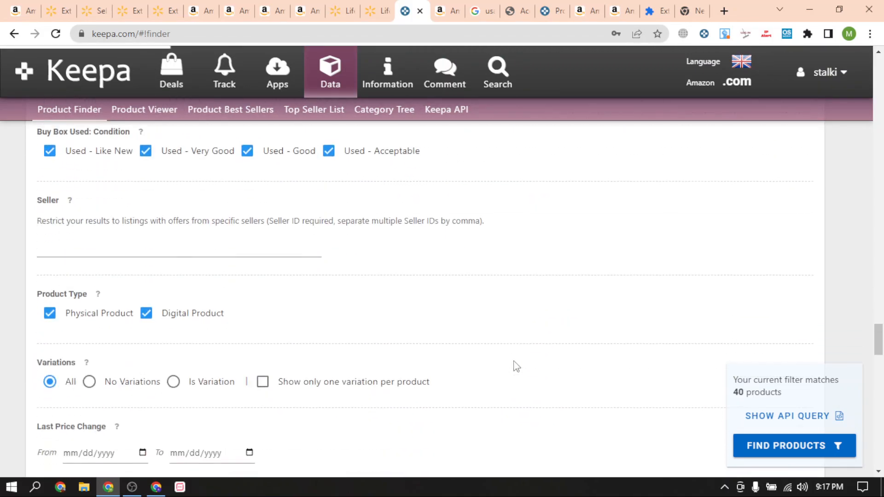
pyautogui.click(113, 388)
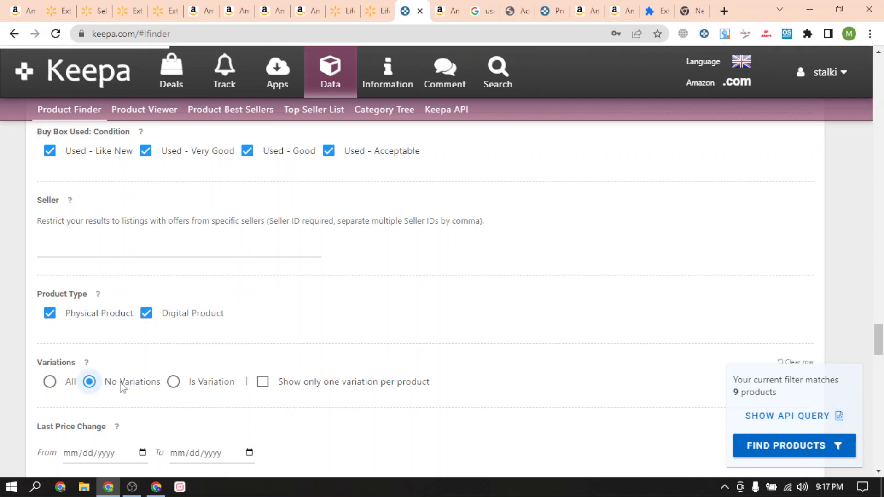
pyautogui.click(50, 382)
# Try setting Buy Box Used: Is FBA to Yes, and reset it to All.
pyautogui.scroll(4, 410, 289)
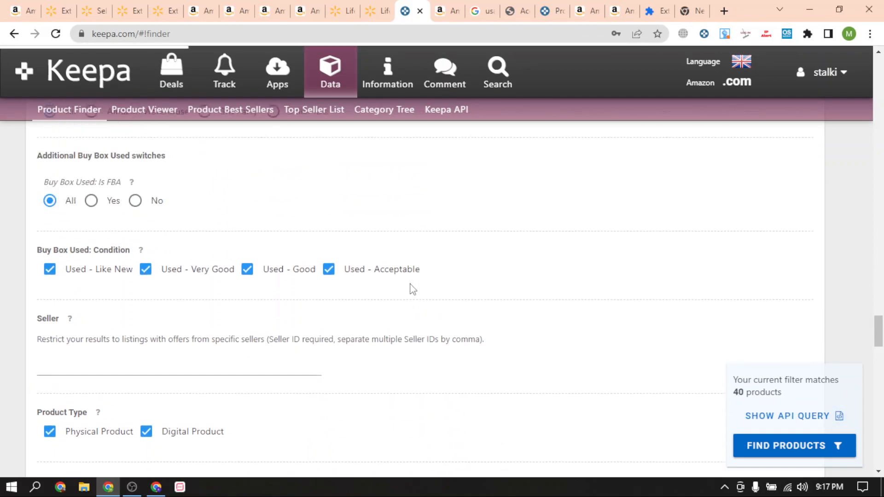
pyautogui.scroll(1, 492, 309)
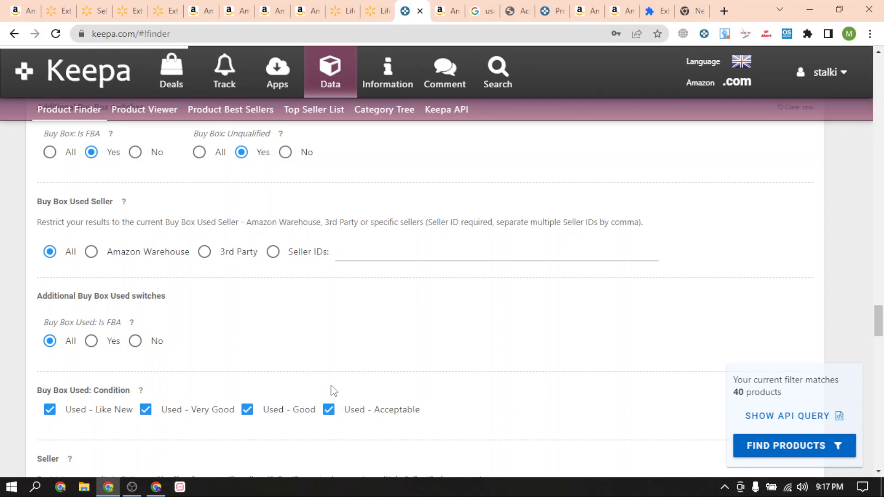
pyautogui.click(91, 342)
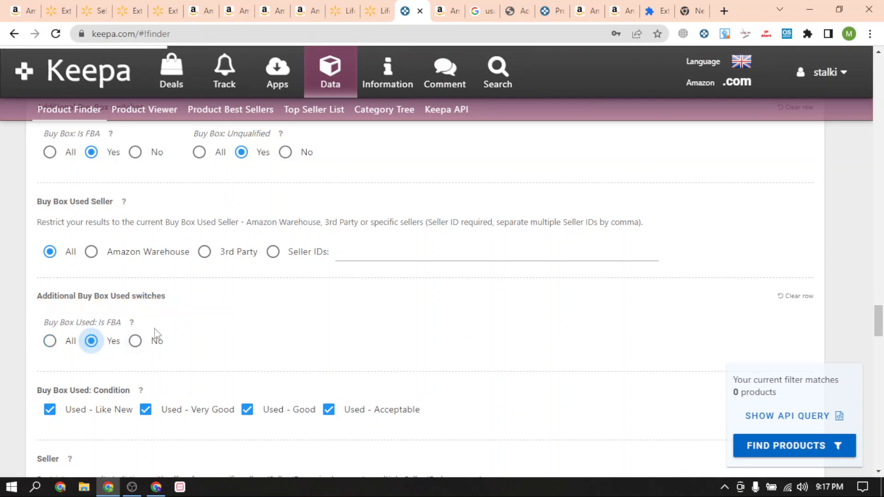
pyautogui.click(50, 341)
# Set Buy Box: Is FBA back to All.
pyautogui.scroll(2, 81, 300)
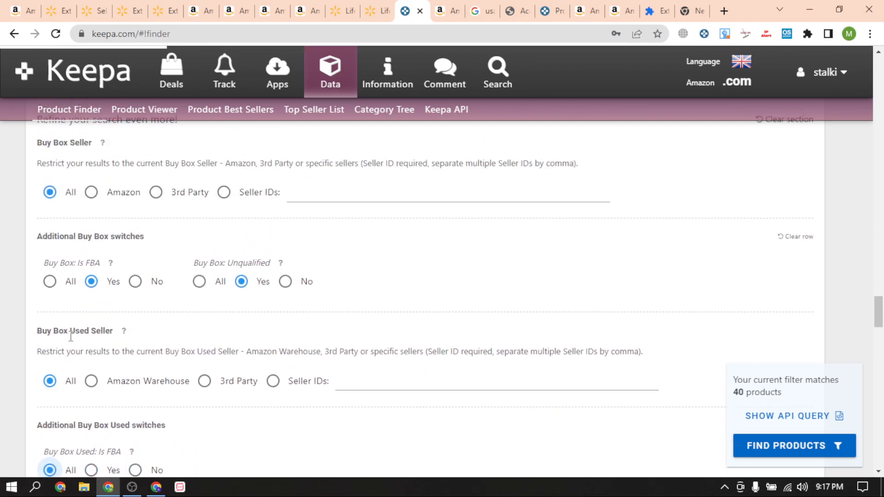
pyautogui.scroll(1, 81, 299)
pyautogui.click(50, 346)
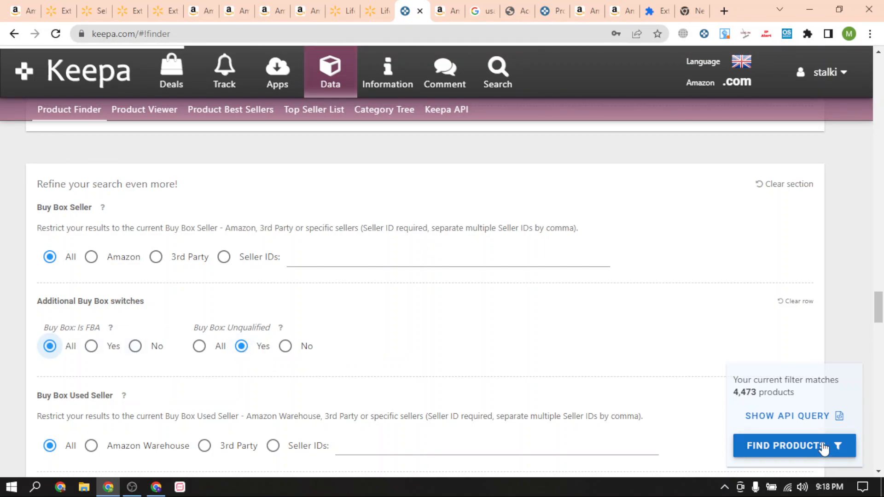
# Require New, 3rd Party FBM offers to be out of stock and run the product search.
pyautogui.scroll(20, 298, 312)
pyautogui.scroll(-10, 298, 311)
pyautogui.scroll(20, 298, 312)
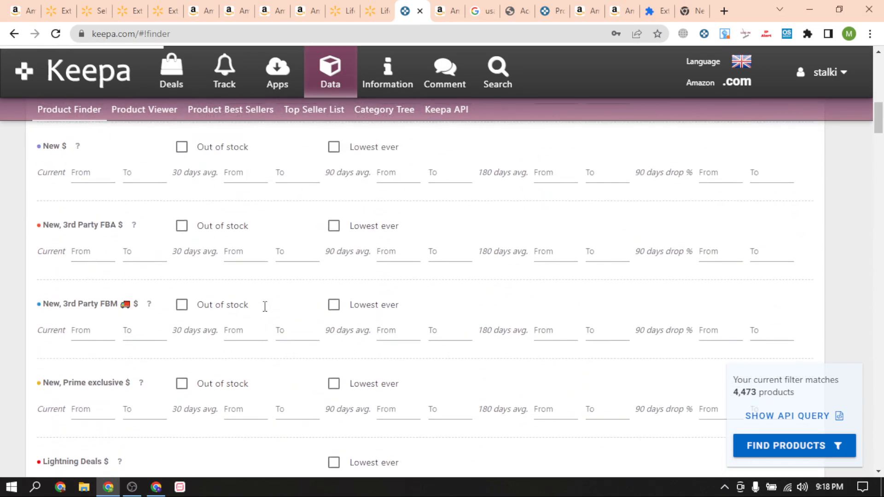
pyautogui.scroll(-3, 269, 309)
pyautogui.scroll(-4, 188, 325)
pyautogui.moveTo(42, 304); pyautogui.dragTo(77, 304)
pyautogui.moveTo(734, 392); pyautogui.dragTo(760, 392)
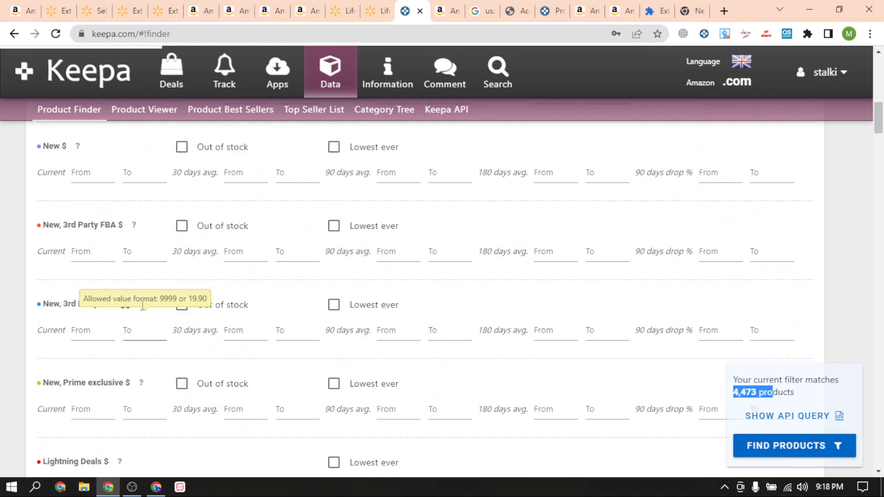
pyautogui.click(182, 304)
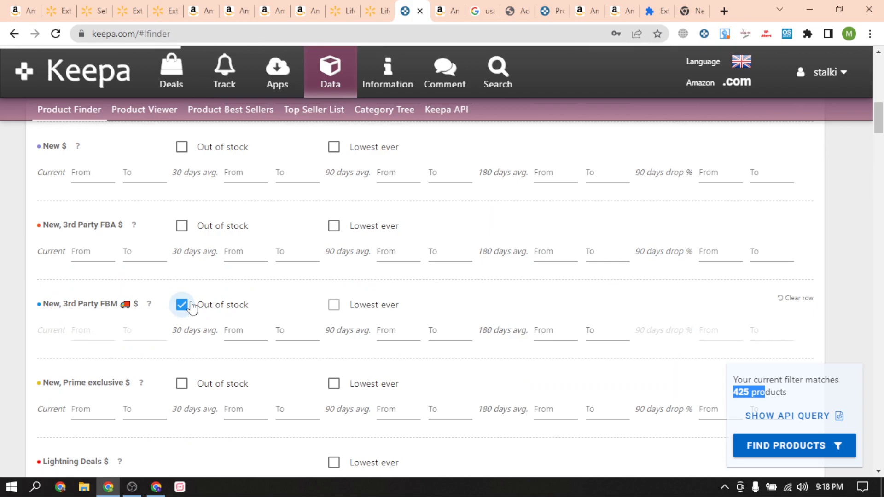
pyautogui.click(181, 305)
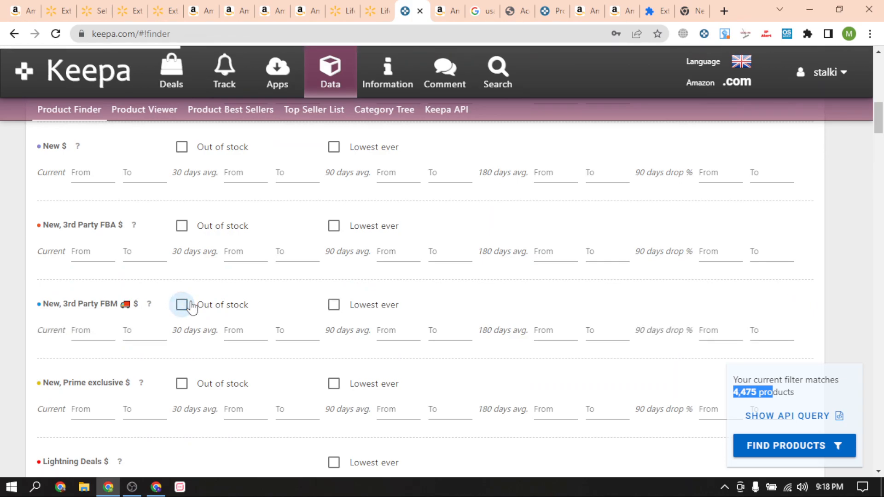
pyautogui.click(191, 306)
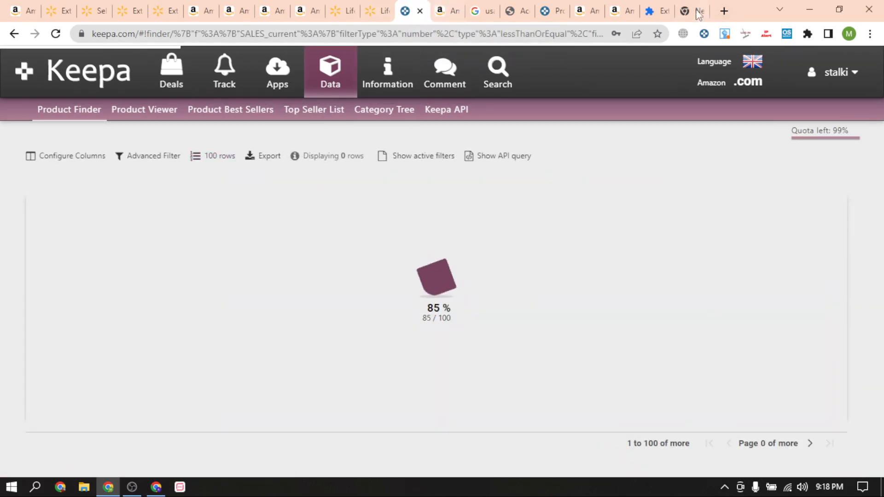
# Close the older Keepa results page and scan the new list of matching products.
pyautogui.click(564, 11)
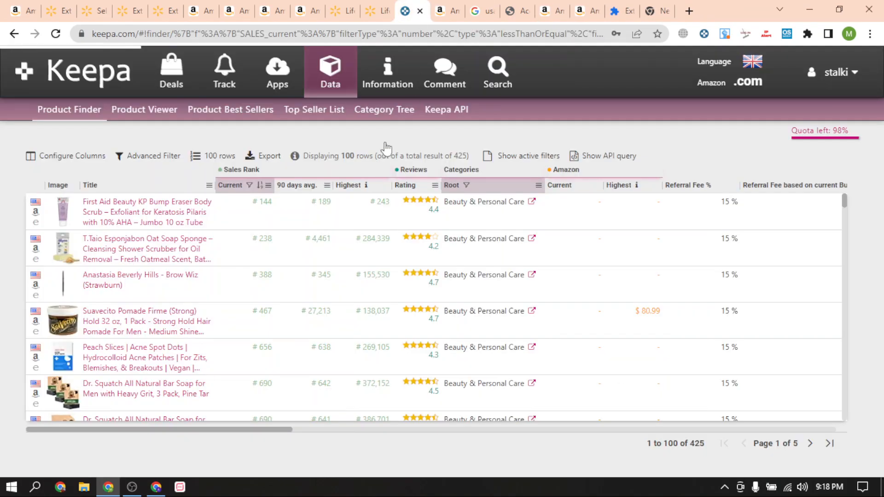
pyautogui.scroll(-3, 213, 276)
pyautogui.scroll(3, 138, 258)
# Check the FBA seller details on the Amazon page of the First Aid Beauty KP Bump Eraser Body Scrub, and return to the Keepa results.
pyautogui.click(36, 211)
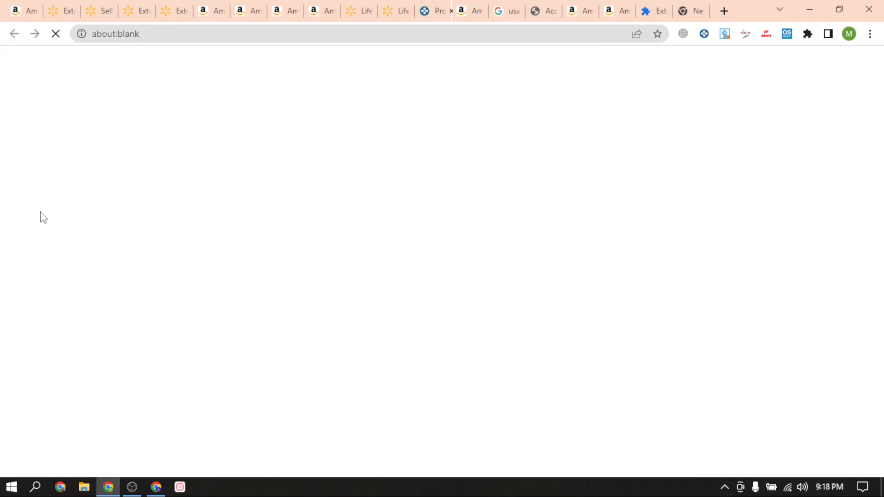
pyautogui.scroll(-3, 527, 275)
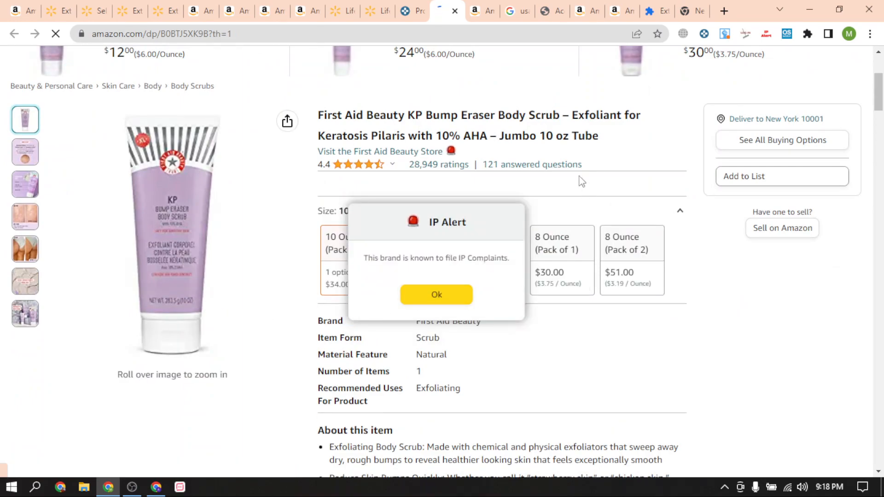
pyautogui.click(455, 296)
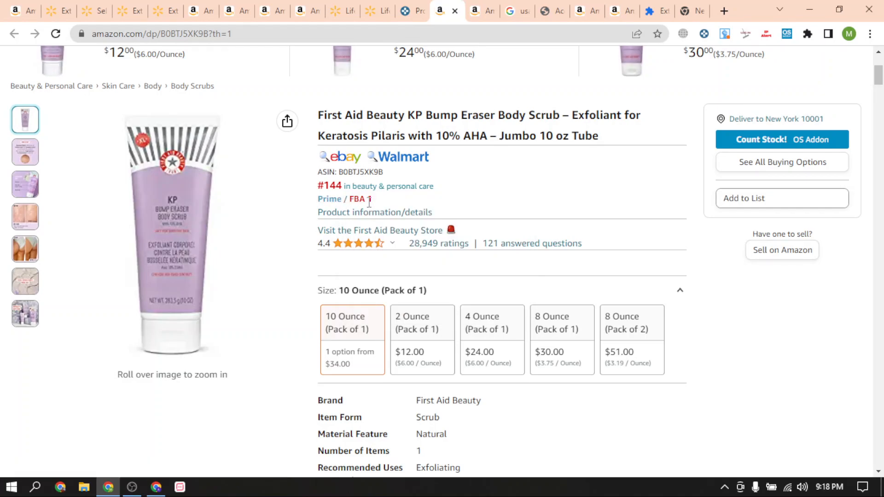
pyautogui.moveTo(374, 199); pyautogui.dragTo(352, 199)
pyautogui.click(486, 211)
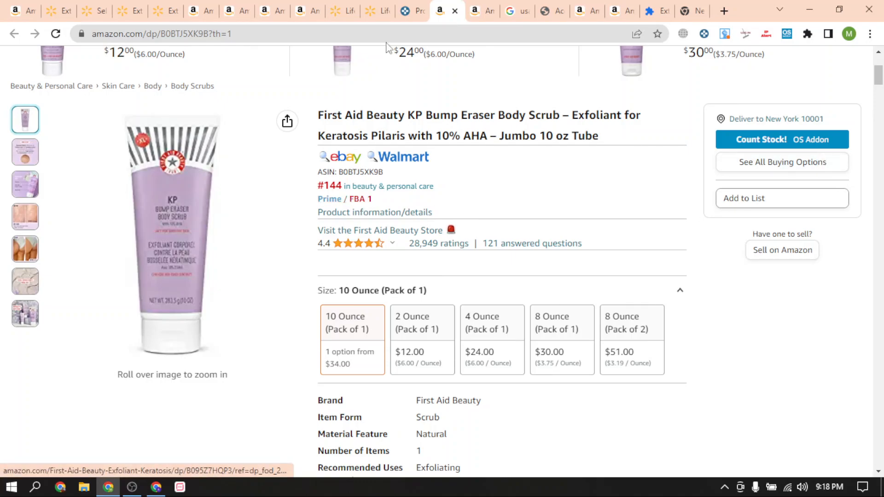
pyautogui.click(479, 10)
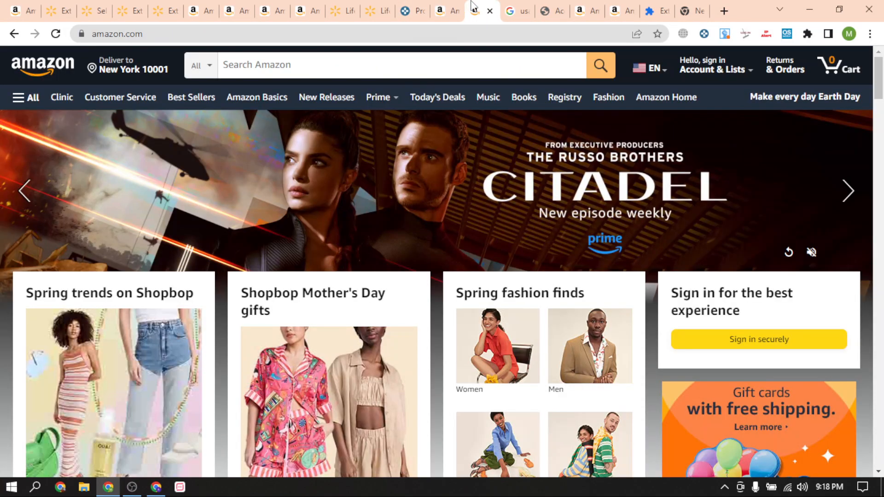
pyautogui.click(408, 11)
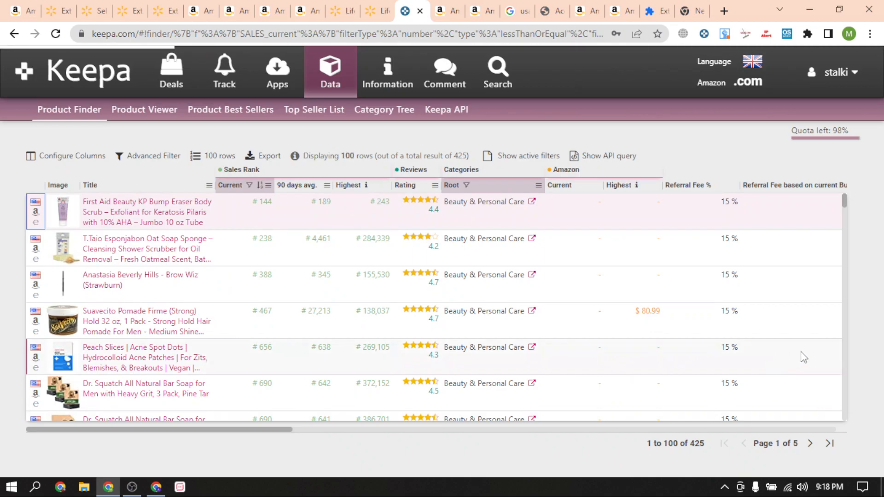
# Check the Prime / FBA seller details on the Amazon page of the T.Taio Esponjabon Oat Soap Sponge, and return to the Keepa results.
pyautogui.click(35, 249)
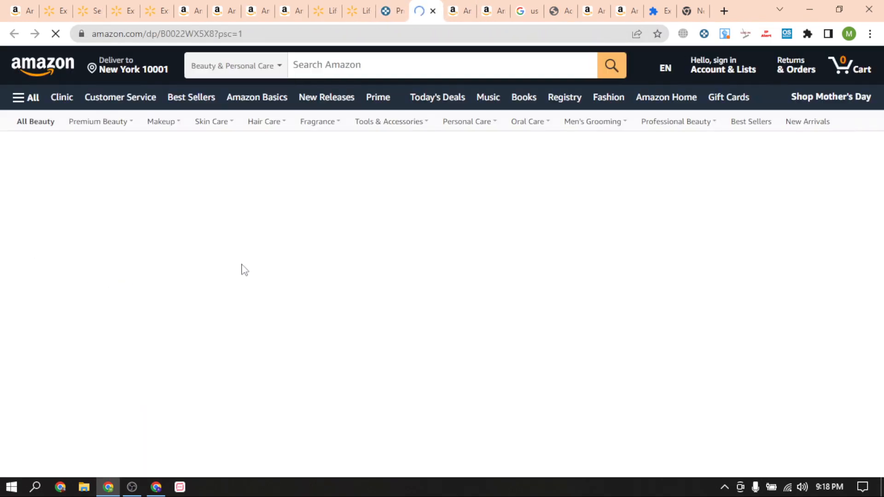
pyautogui.scroll(-5, 511, 212)
pyautogui.scroll(2, 529, 207)
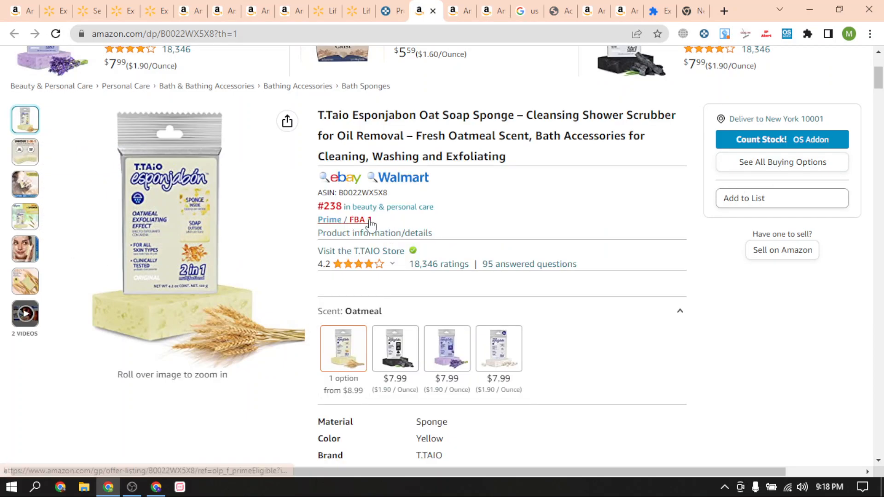
pyautogui.moveTo(335, 218); pyautogui.dragTo(329, 219)
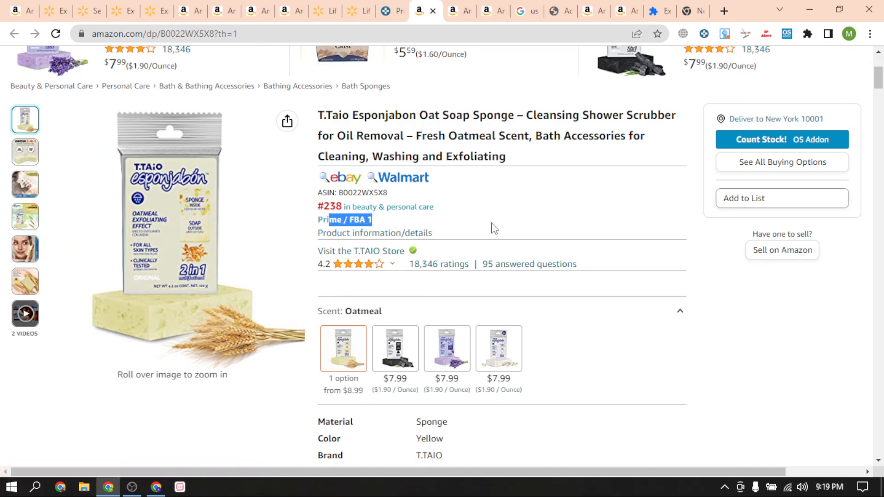
pyautogui.click(388, 6)
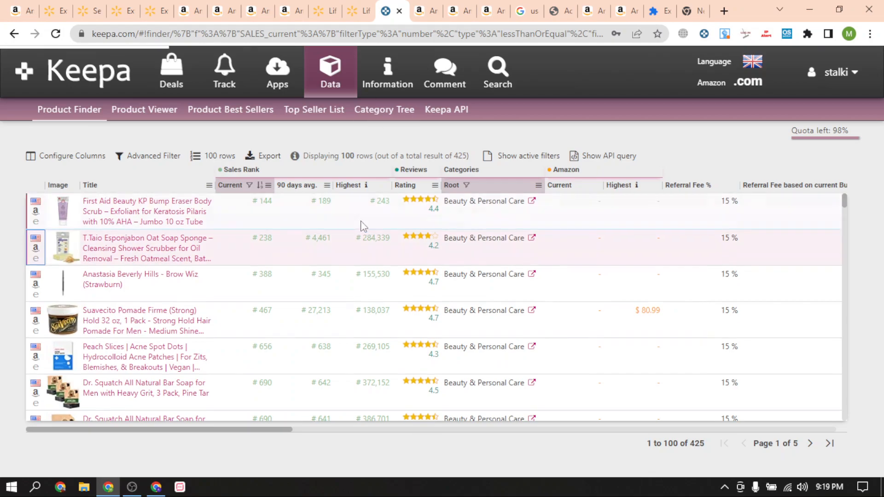
# Remove the out-of-stock requirement for New, 3rd Party FBM offers from the product filter and run the product search.
pyautogui.click(149, 156)
pyautogui.scroll(-2, 12, 238)
pyautogui.scroll(-5, 191, 290)
pyautogui.scroll(4, 215, 288)
pyautogui.scroll(-3, 170, 291)
pyautogui.scroll(-2, 167, 292)
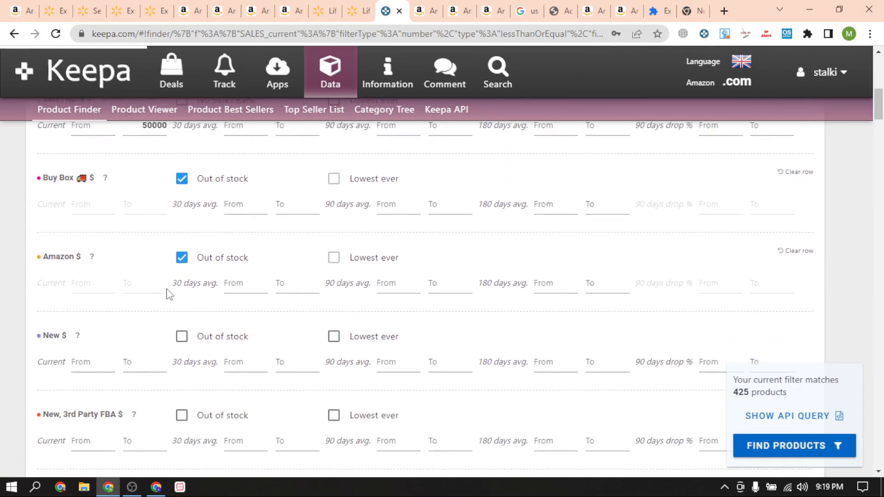
pyautogui.scroll(2, 160, 279)
pyautogui.scroll(-4, 162, 351)
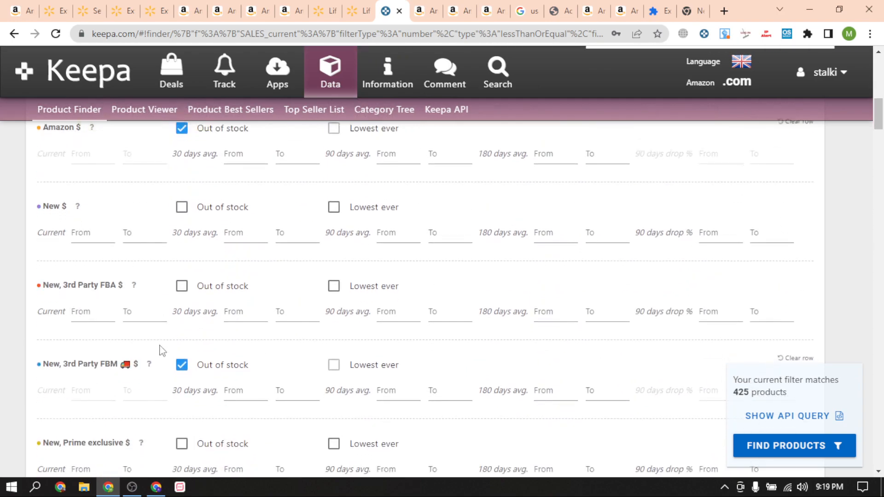
pyautogui.click(182, 365)
pyautogui.click(786, 446)
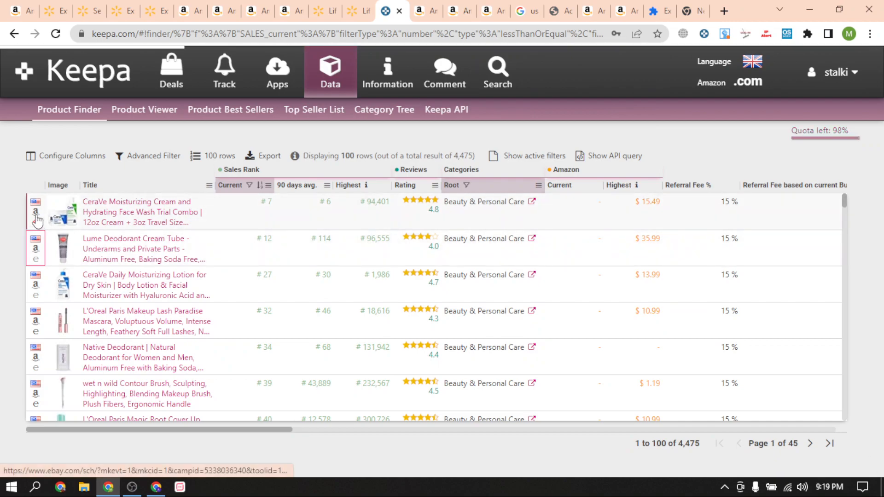
# Open the Amazon page of the CeraVe Moisturizing Cream and Hydrating Face Wash Trial Combo and look through all its buying options.
pyautogui.click(35, 212)
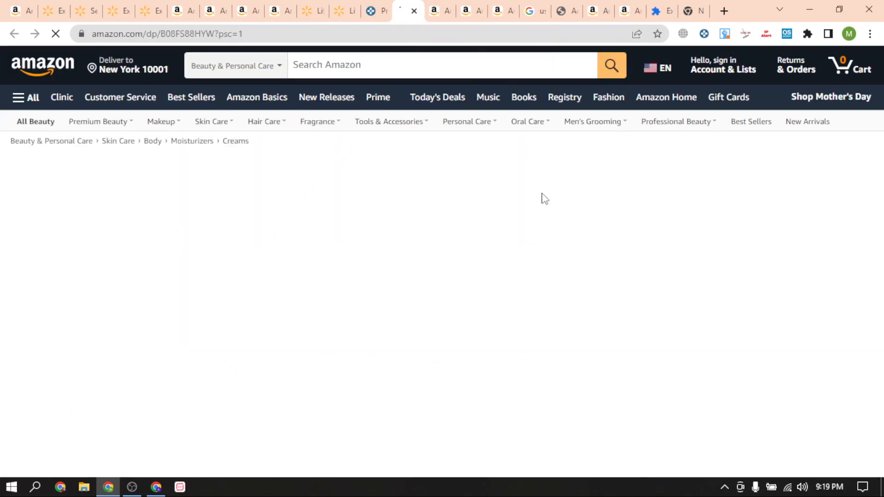
pyautogui.scroll(-2, 691, 226)
pyautogui.scroll(2, 646, 231)
pyautogui.click(746, 193)
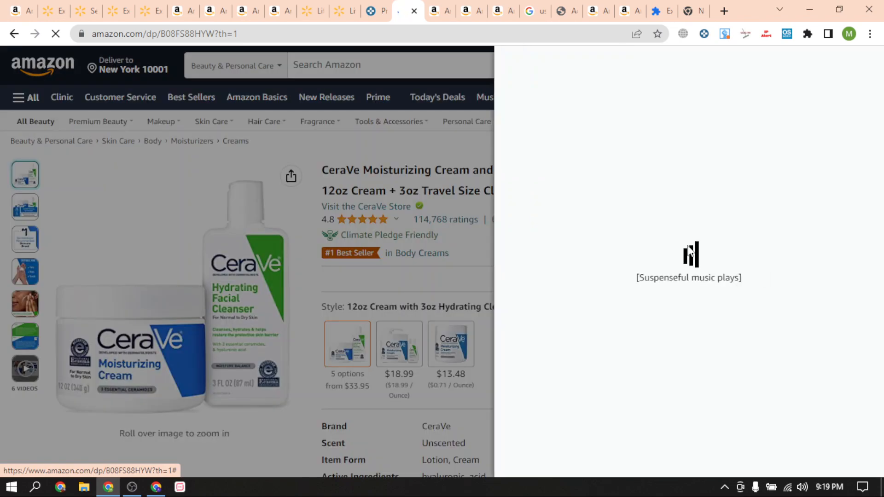
pyautogui.scroll(-8, 738, 194)
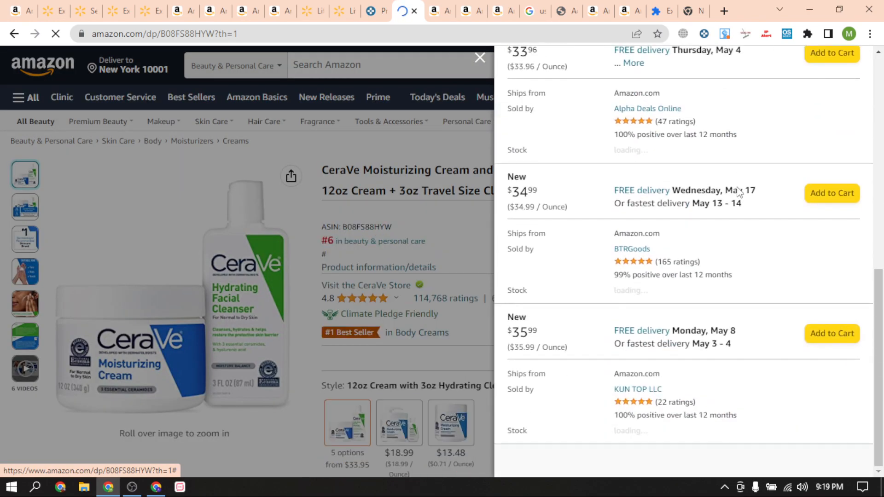
pyautogui.scroll(-4, 739, 191)
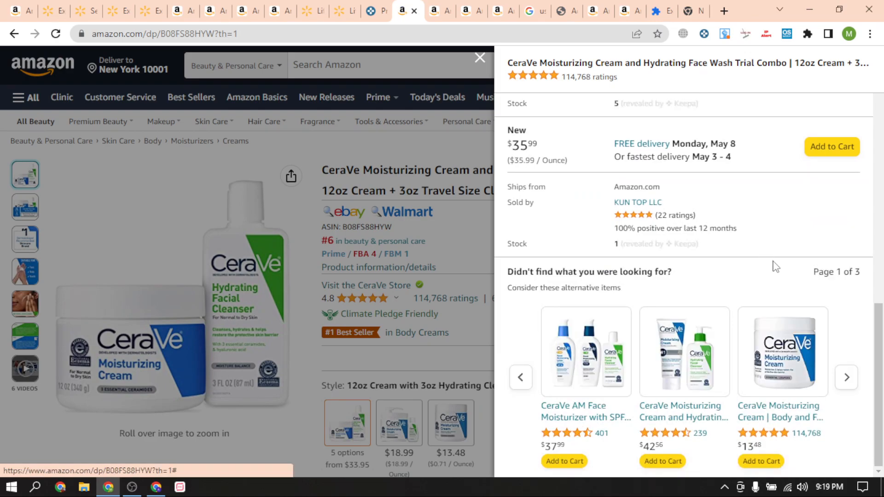
# Compare the Ships from and Sold by details of the CeraVe combo's offers to tell Amazon-fulfilled sellers from merchant-fulfilled ones.
pyautogui.scroll(5, 709, 318)
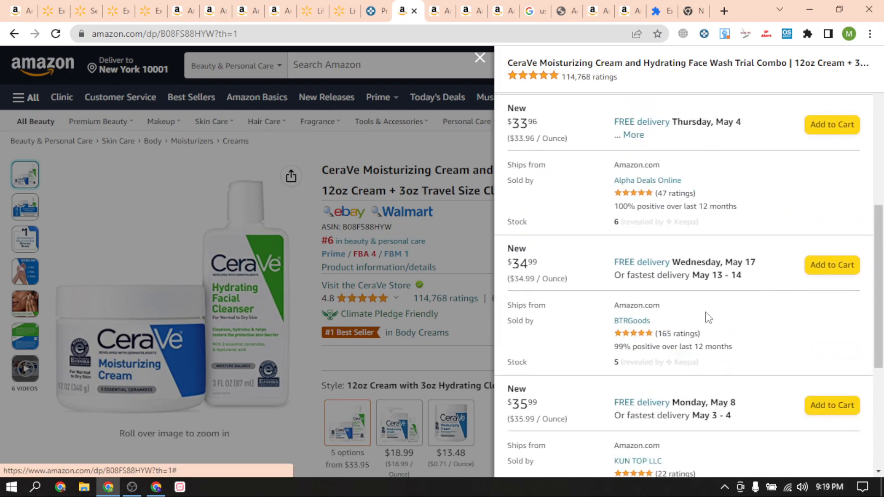
pyautogui.doubleClick(637, 165)
pyautogui.moveTo(603, 304); pyautogui.dragTo(737, 313)
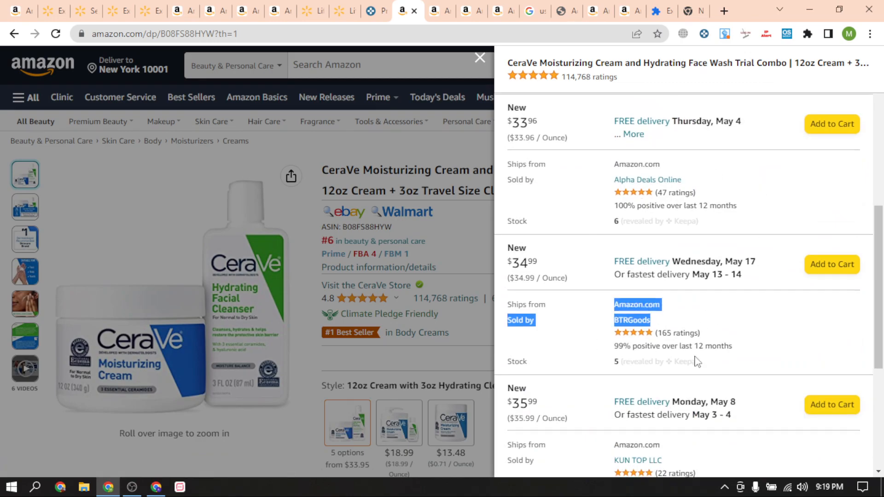
pyautogui.scroll(-5, 694, 356)
pyautogui.scroll(10, 687, 194)
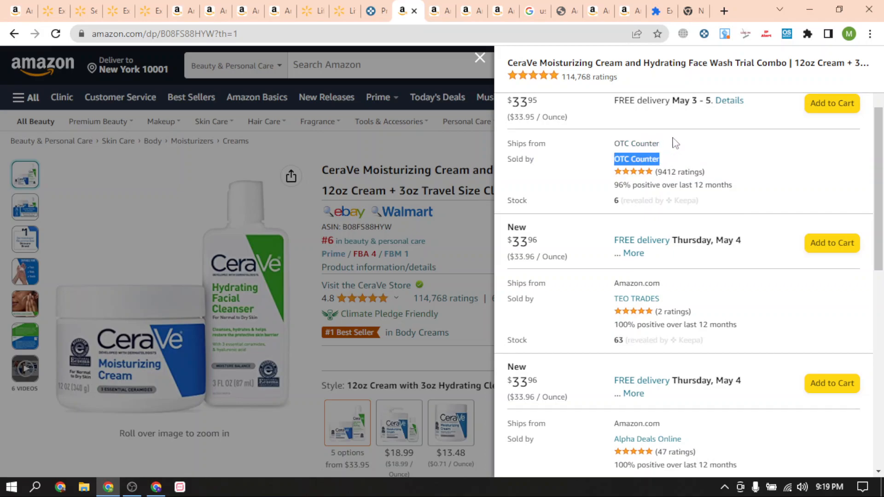
pyautogui.moveTo(621, 147); pyautogui.dragTo(715, 158)
pyautogui.scroll(3, 593, 279)
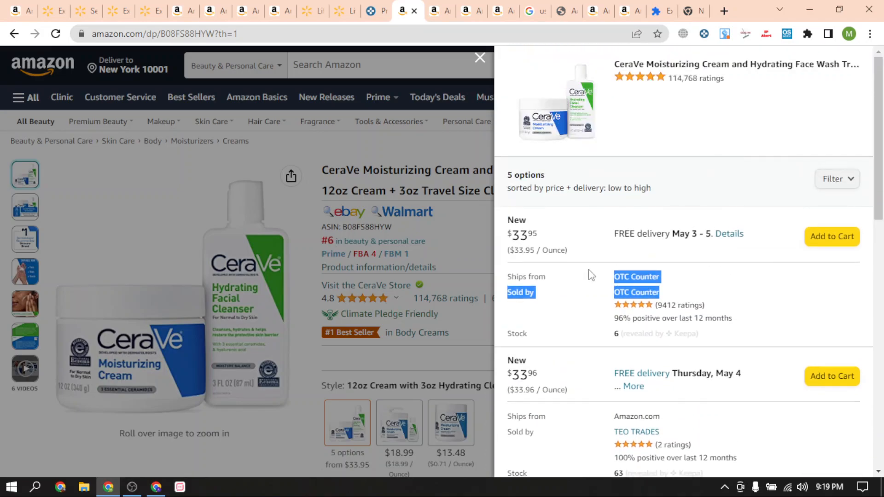
# Compare the new Keepa results with the FBA seller details on the T.Taio sponge's Amazon page, and return to Keepa.
pyautogui.click(369, 6)
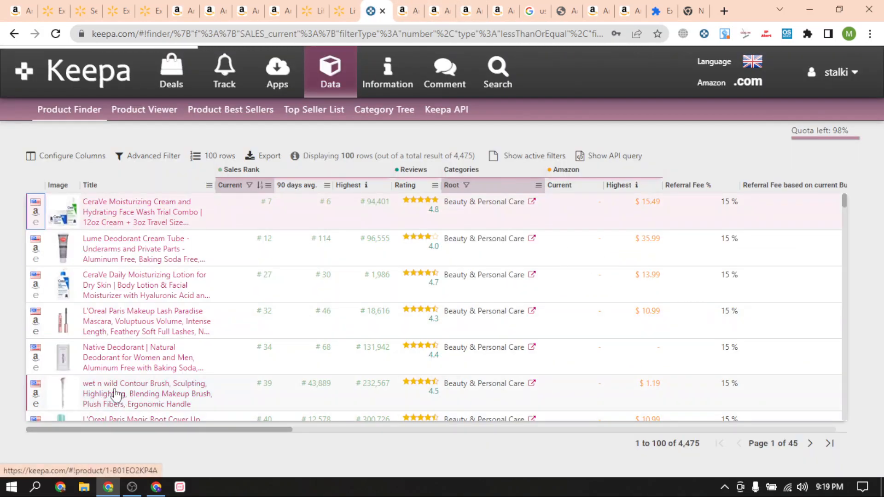
pyautogui.click(436, 6)
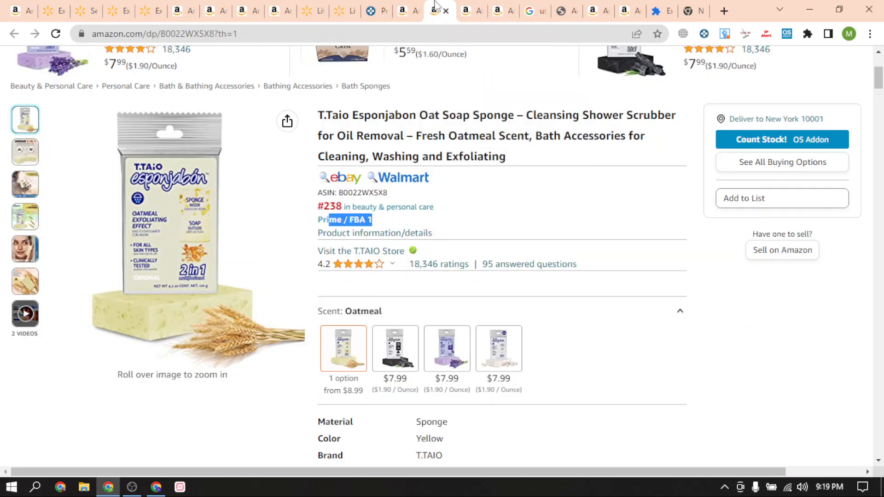
pyautogui.click(378, 6)
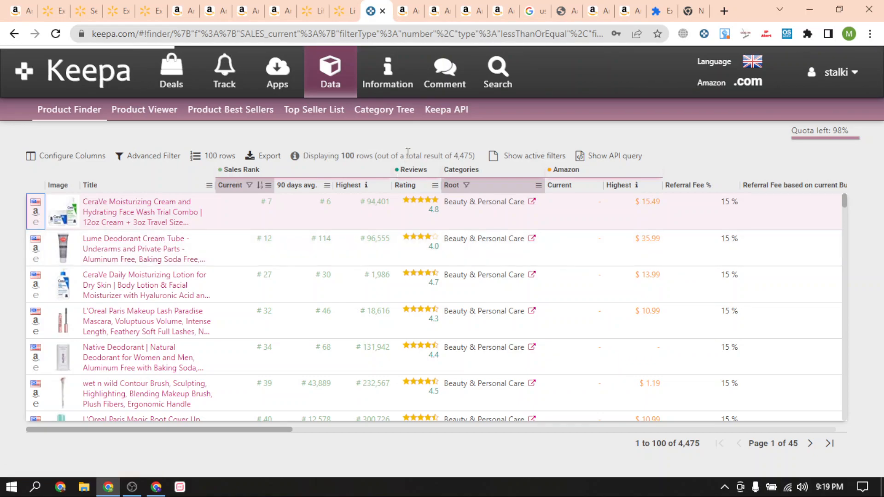
# Return to the CeraVe combo's Amazon page, close its list of offers and review the product description and seller details.
pyautogui.click(402, 11)
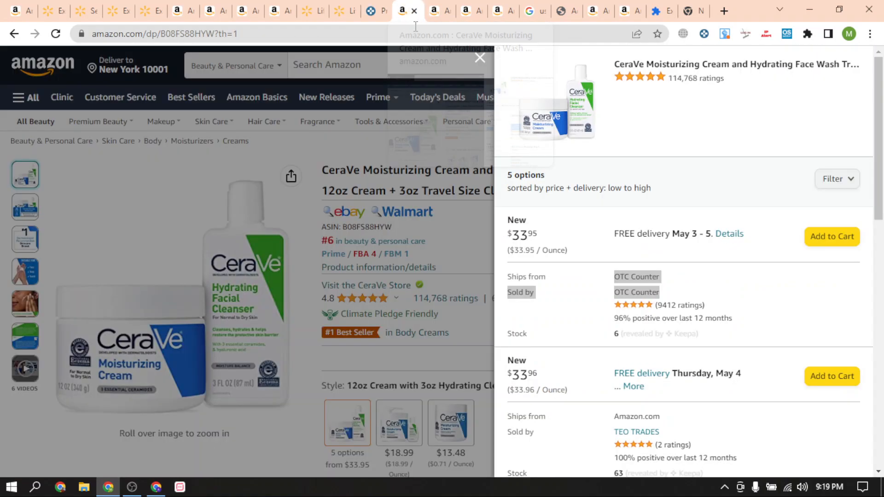
pyautogui.click(480, 58)
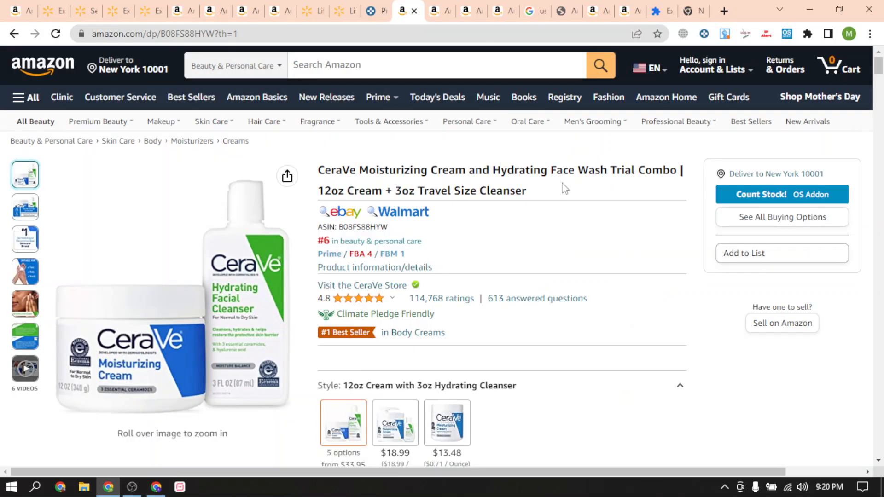
pyautogui.scroll(-10, 654, 281)
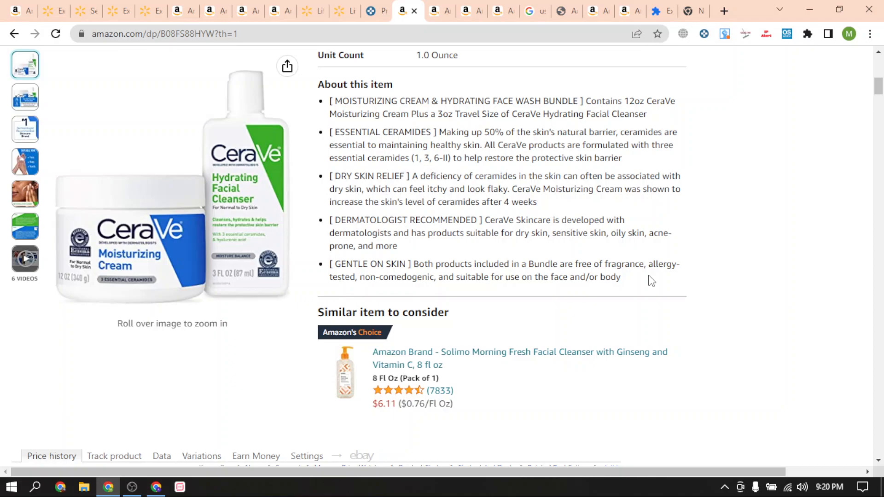
pyautogui.scroll(10, 651, 281)
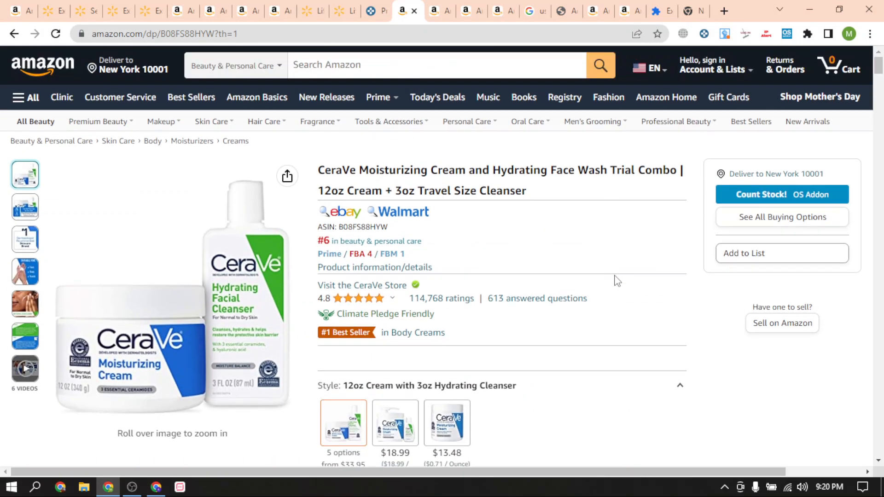